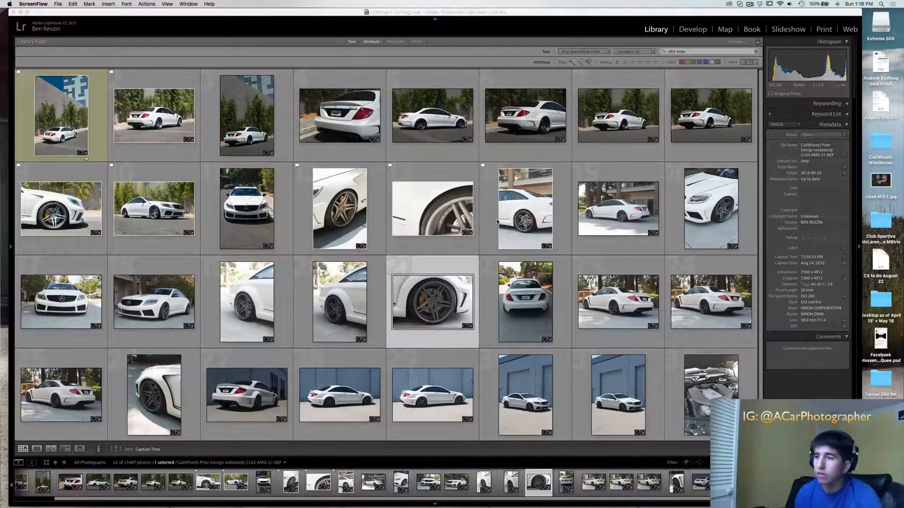
{"action": "left_click", "coordinate": [349, 214]}
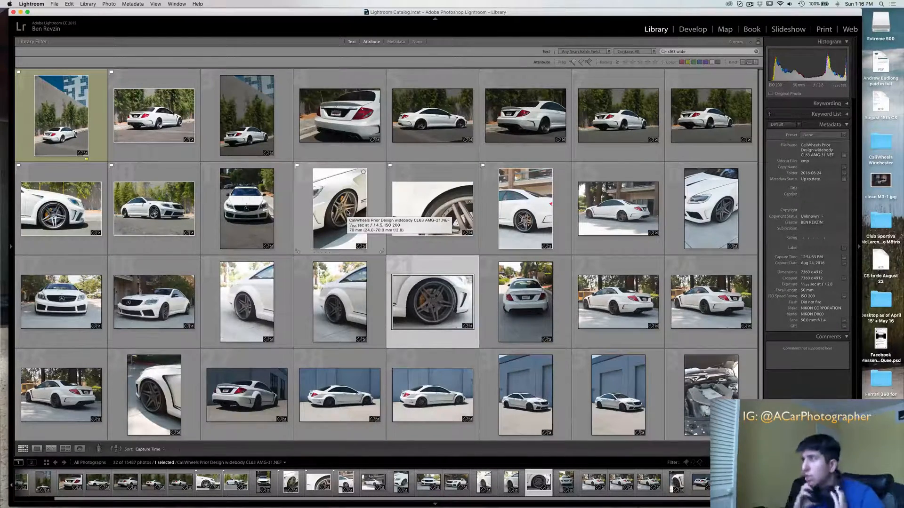
{"action": "left_click", "coordinate": [618, 120]}
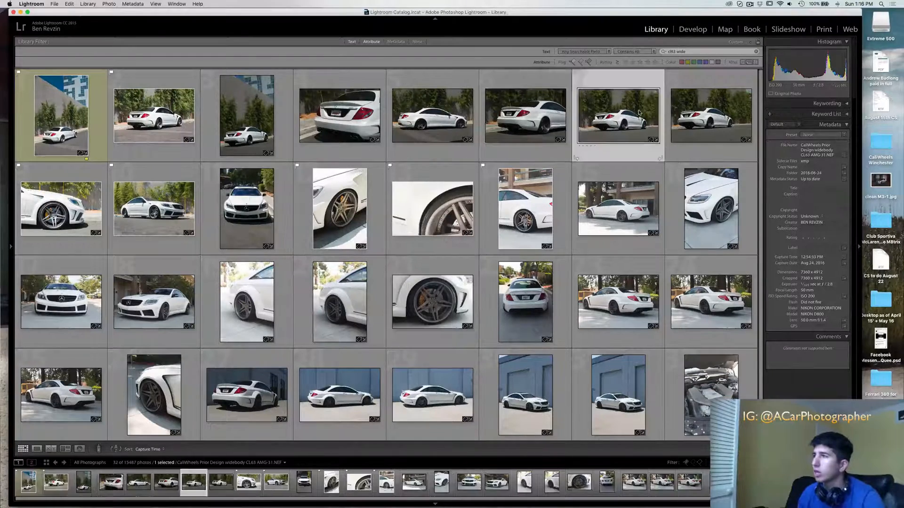
{"action": "left_click", "coordinate": [684, 110]}
{"action": "left_click", "coordinate": [629, 118]}
{"action": "left_click", "coordinate": [687, 113]}
{"action": "left_click", "coordinate": [617, 125]}
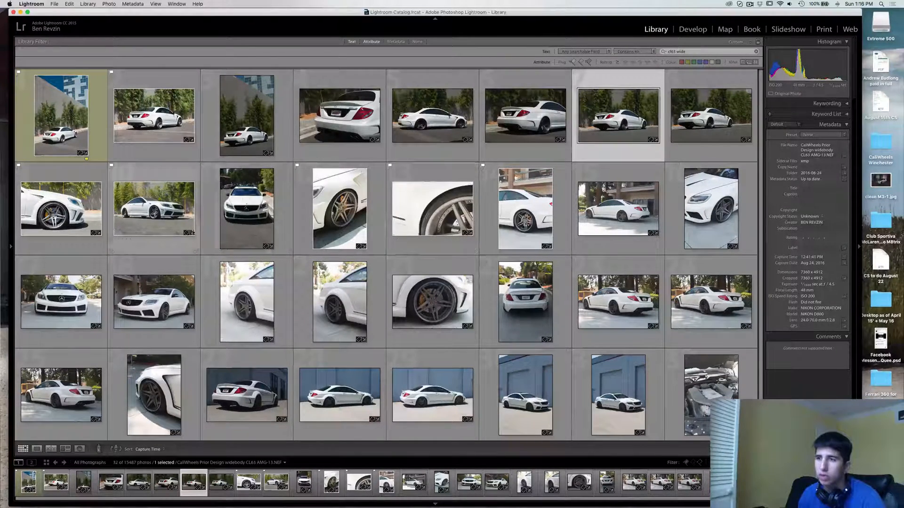
{"action": "left_click", "coordinate": [160, 208]}
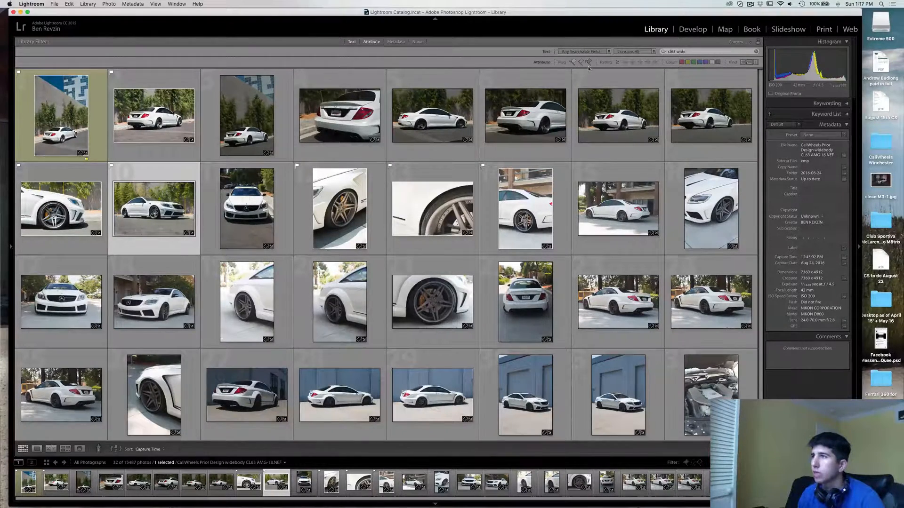
Filter the library to show only flagged photos and clear the photo selection
{"action": "left_click", "coordinate": [573, 62]}
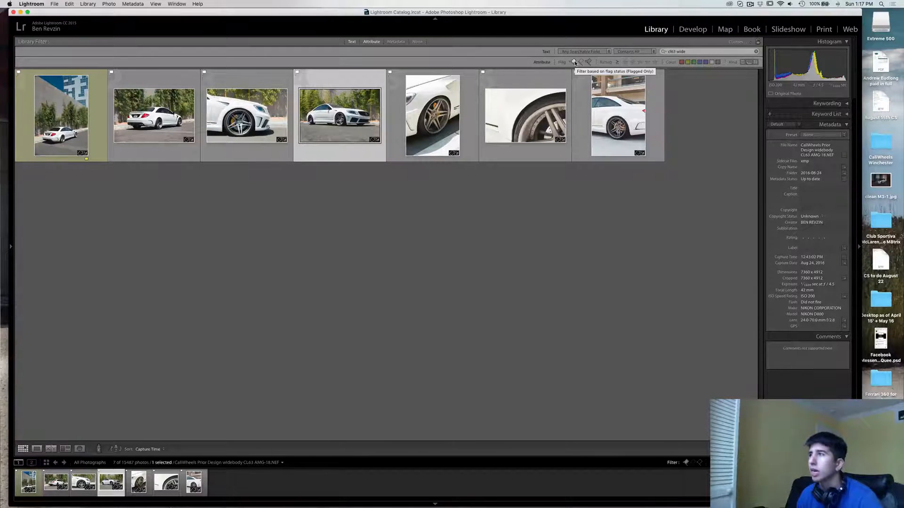
{"action": "left_click", "coordinate": [574, 62]}
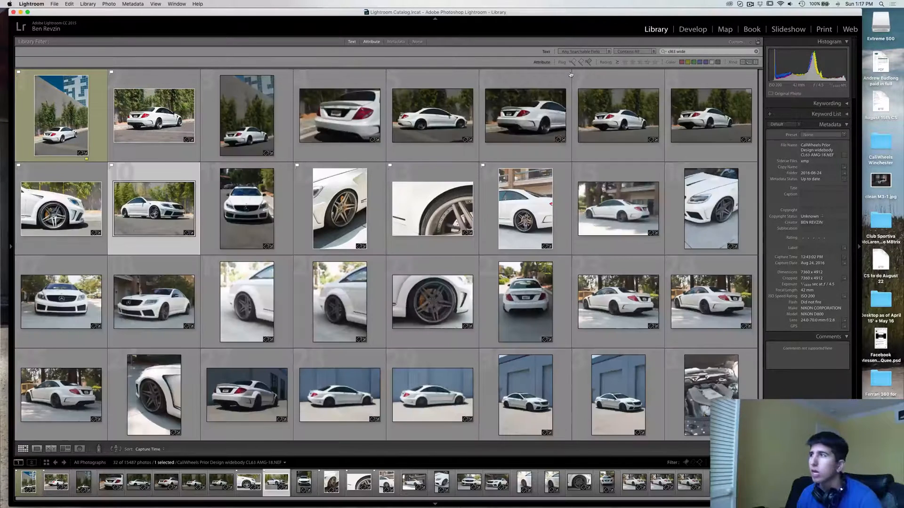
{"action": "left_click", "coordinate": [574, 62]}
{"action": "left_click", "coordinate": [574, 61]}
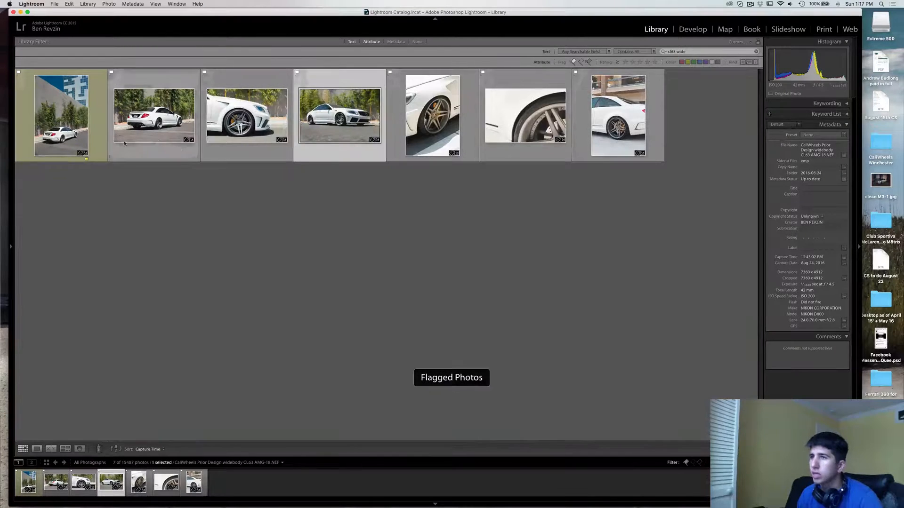
{"action": "left_click", "coordinate": [194, 214]}
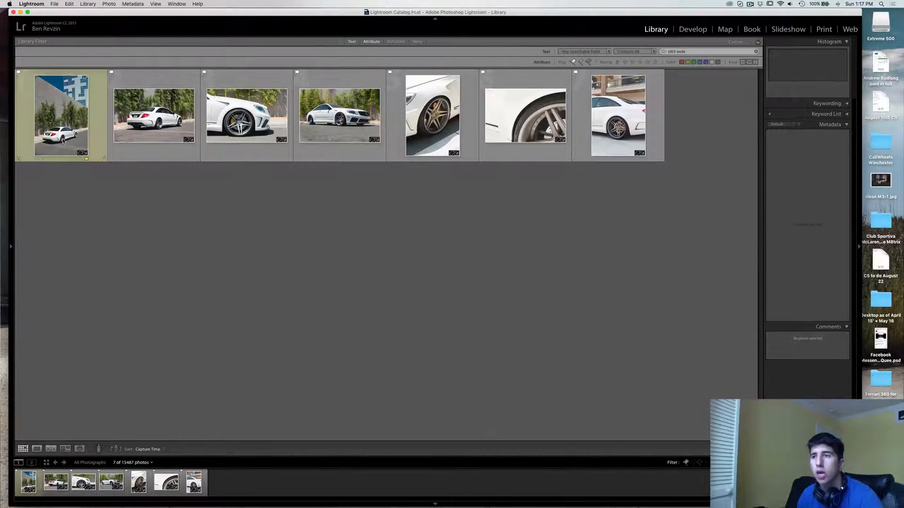
Open the first flagged photo of the car beside the concrete wall, inspect its rear and the pavement up close, and return to the grid
{"action": "double_click", "coordinate": [61, 115]}
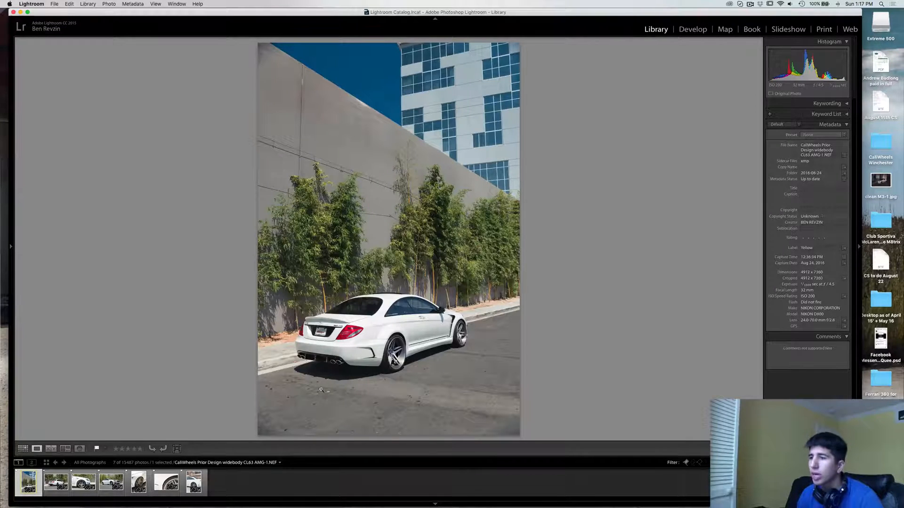
{"action": "left_click", "coordinate": [275, 403]}
{"action": "left_click_drag", "start_coordinate": [582, 310], "coordinate": [274, 244]}
{"action": "left_click_drag", "start_coordinate": [577, 287], "coordinate": [372, 263]}
{"action": "left_click", "coordinate": [372, 263]}
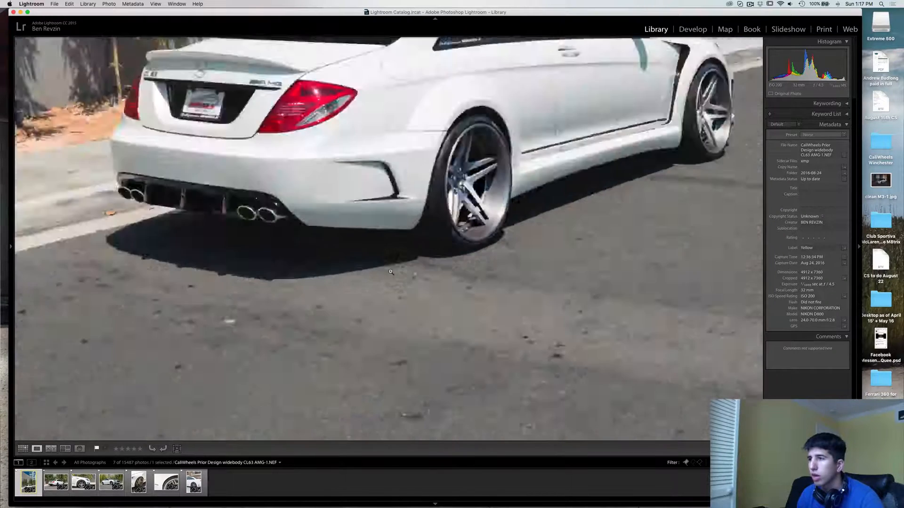
{"action": "key", "text": "g"}
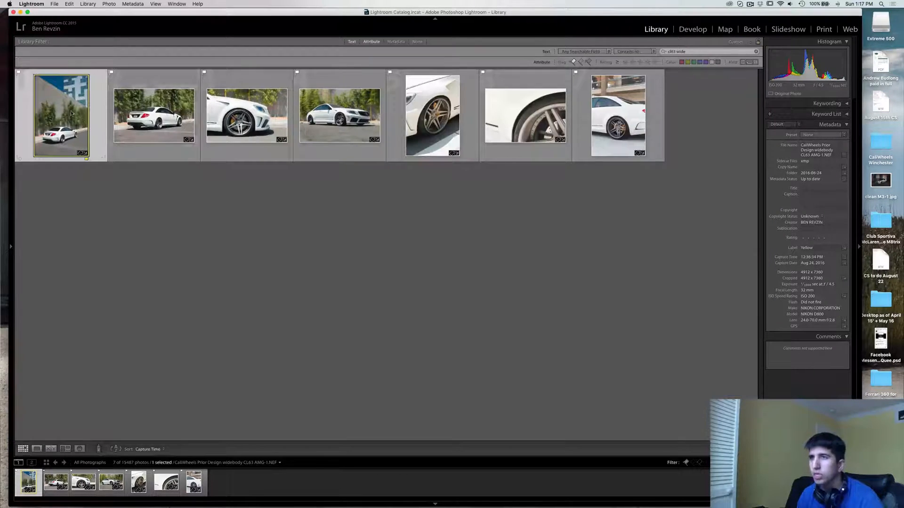
Cycle the first photo's colour label through yellow, green and red, finishing with the green label
{"action": "key", "text": "7"}
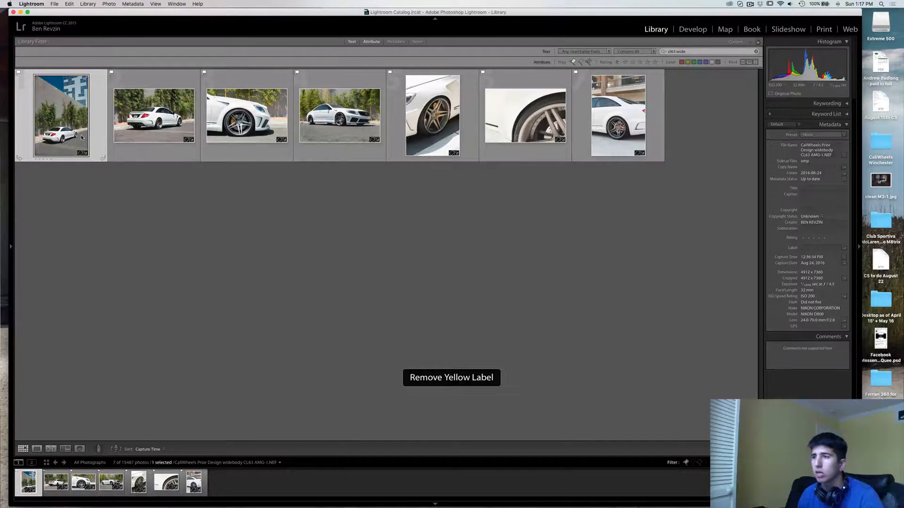
{"action": "key", "text": "7"}
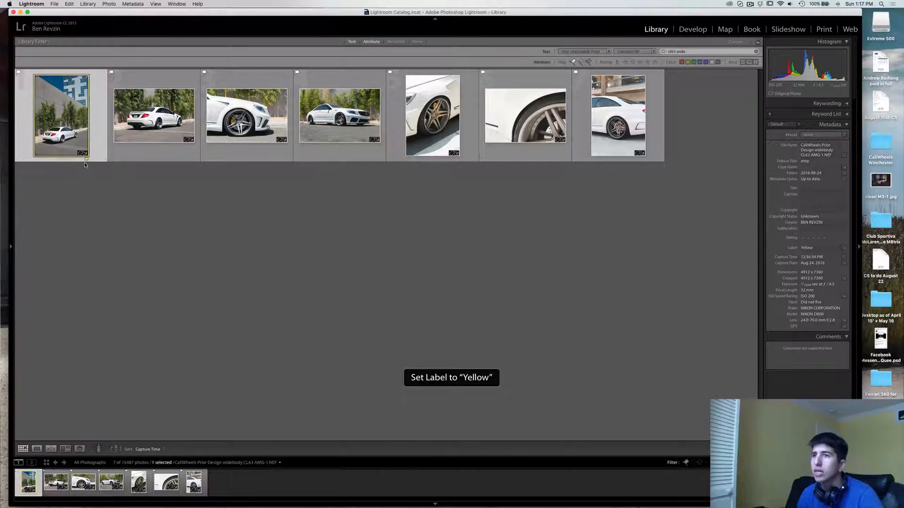
{"action": "key", "text": "8"}
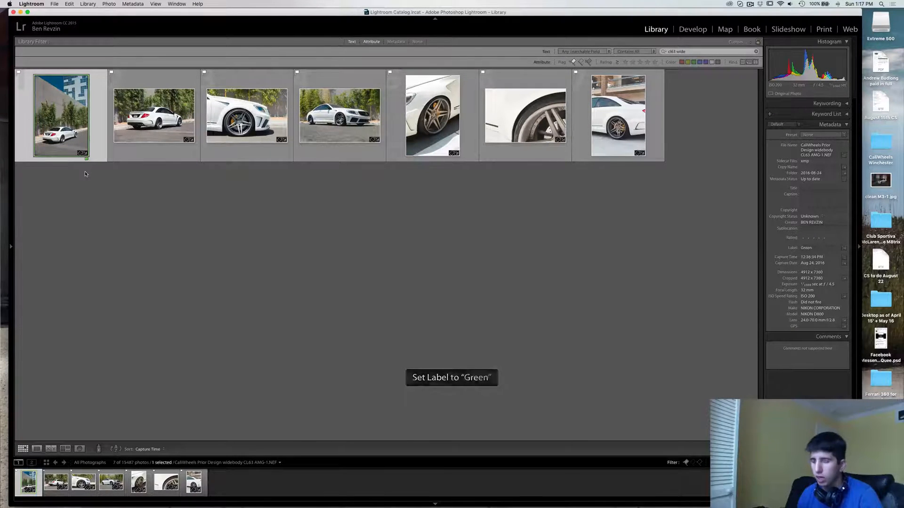
{"action": "key", "text": "9"}
{"action": "key", "text": "6"}
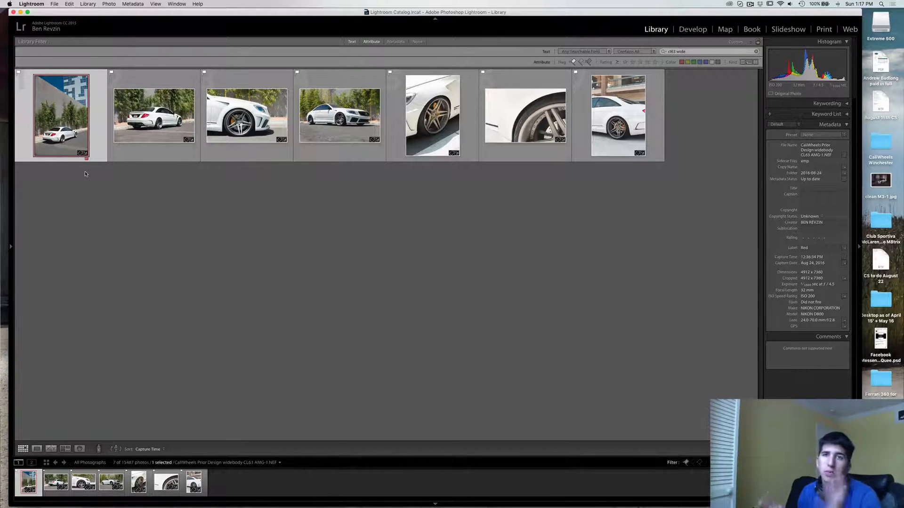
{"action": "key", "text": "7"}
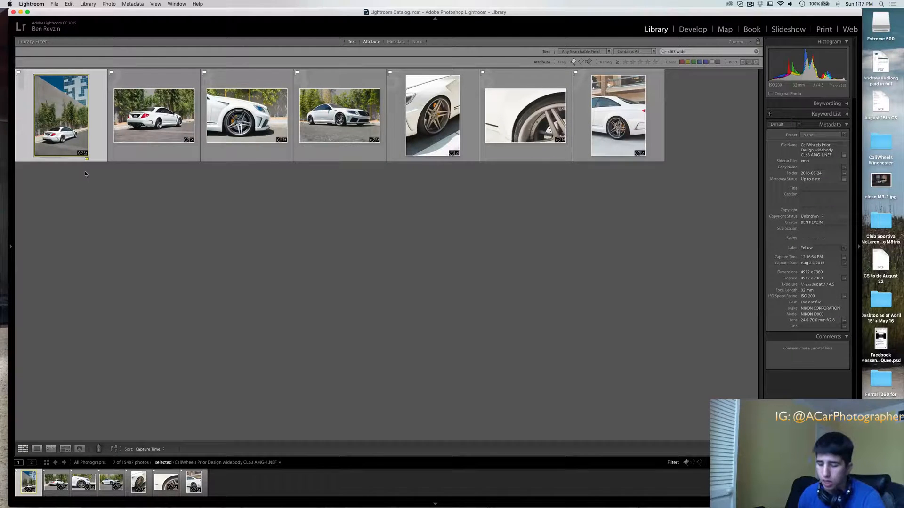
{"action": "key", "text": "8"}
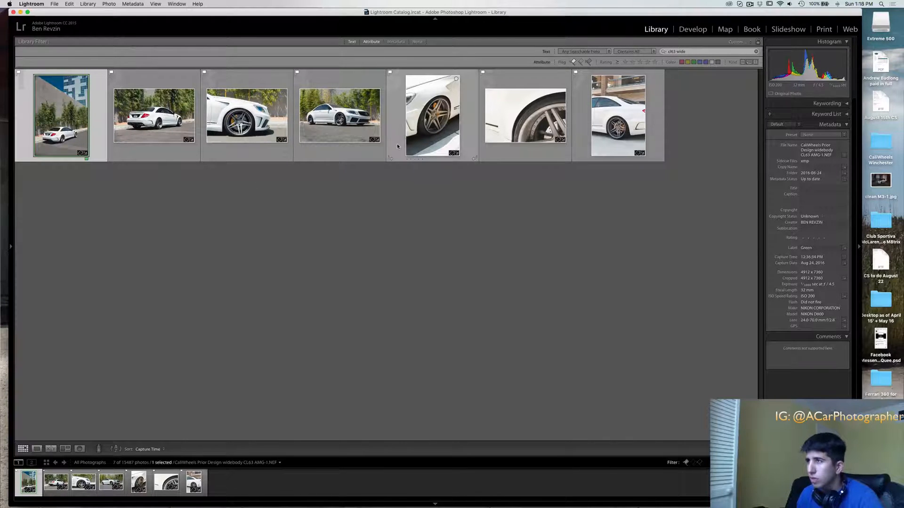
Remove the flagged-only filter so the grid shows every photo of the shoot
{"action": "left_click", "coordinate": [309, 94]}
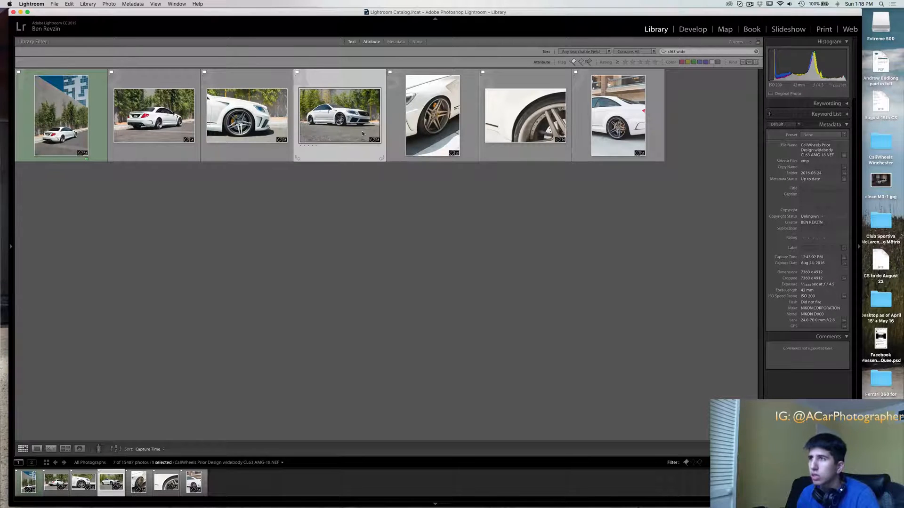
{"action": "left_click", "coordinate": [572, 62]}
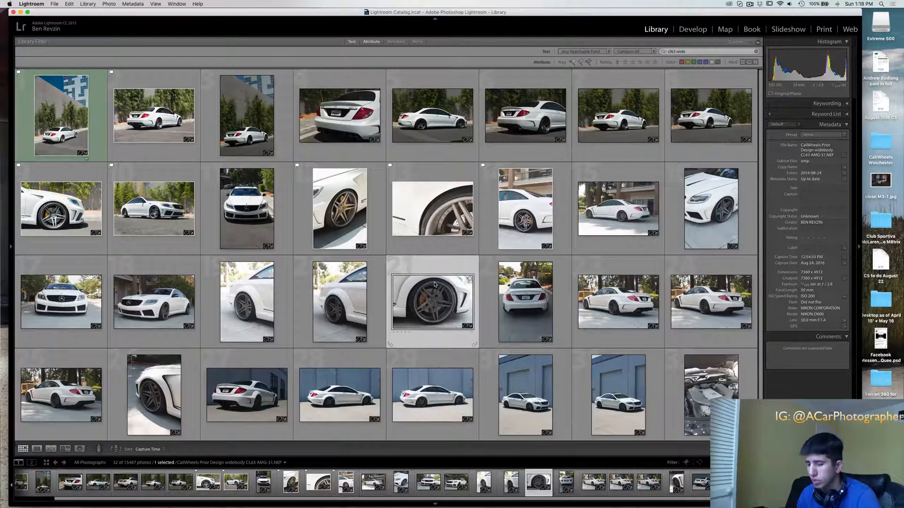
Try flagging the front-wheel close-up in the third row as a pick, and remove its flag
{"action": "left_click", "coordinate": [390, 259]}
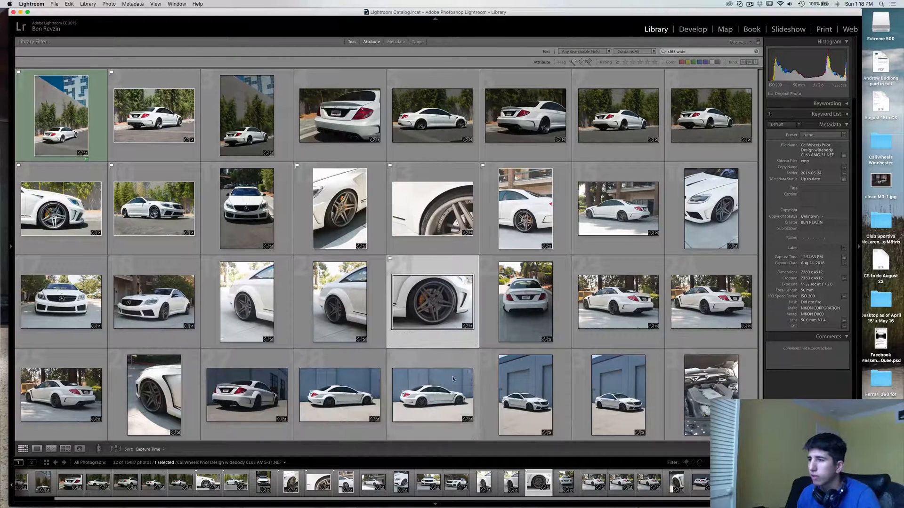
{"action": "left_click", "coordinate": [389, 260]}
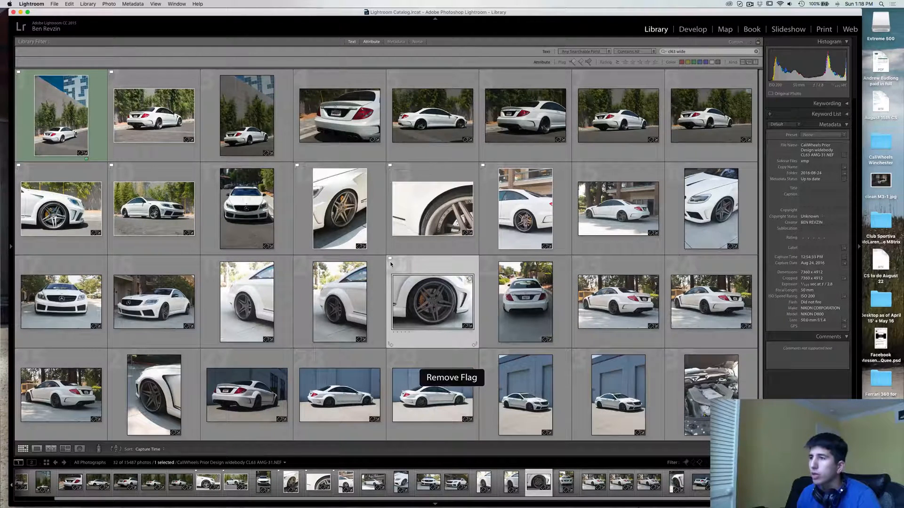
{"action": "key", "text": "p"}
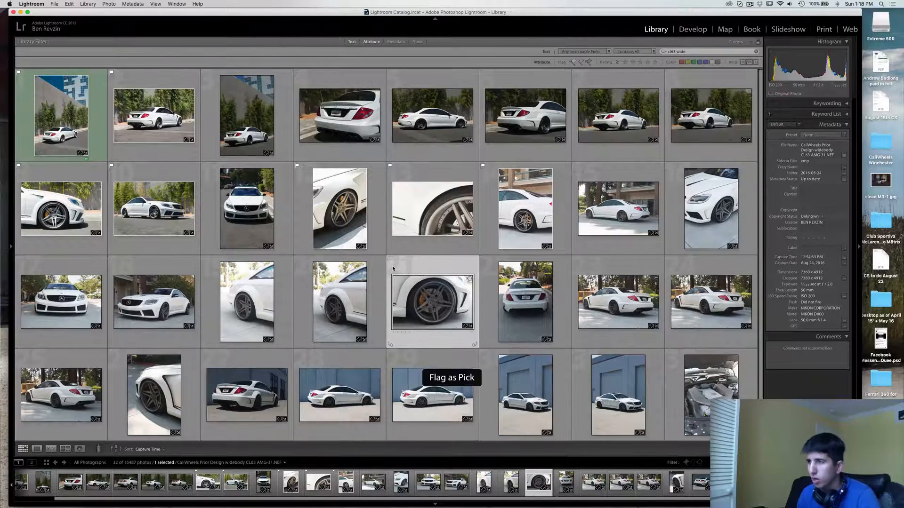
{"action": "key", "text": "u"}
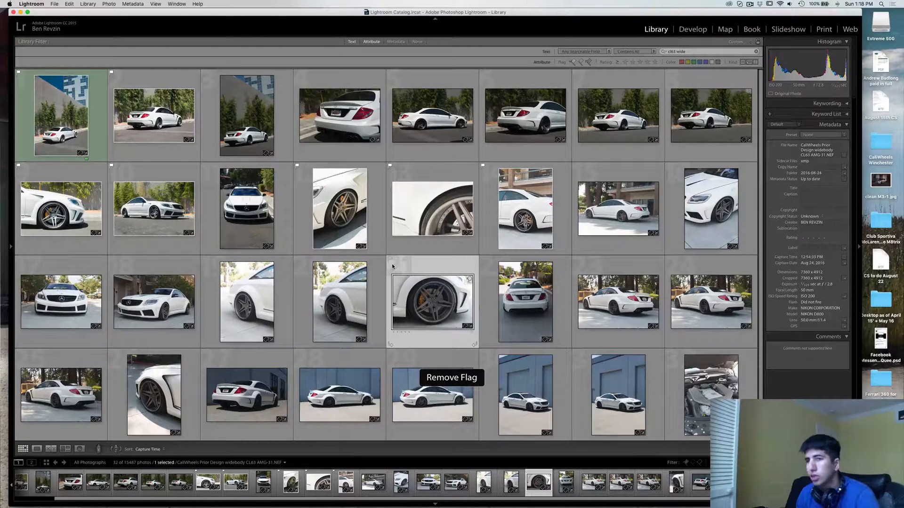
Compare the two neighbouring portrait shots of the rear wheel in the enlarged view, and return to the grid
{"action": "left_click", "coordinate": [335, 299]}
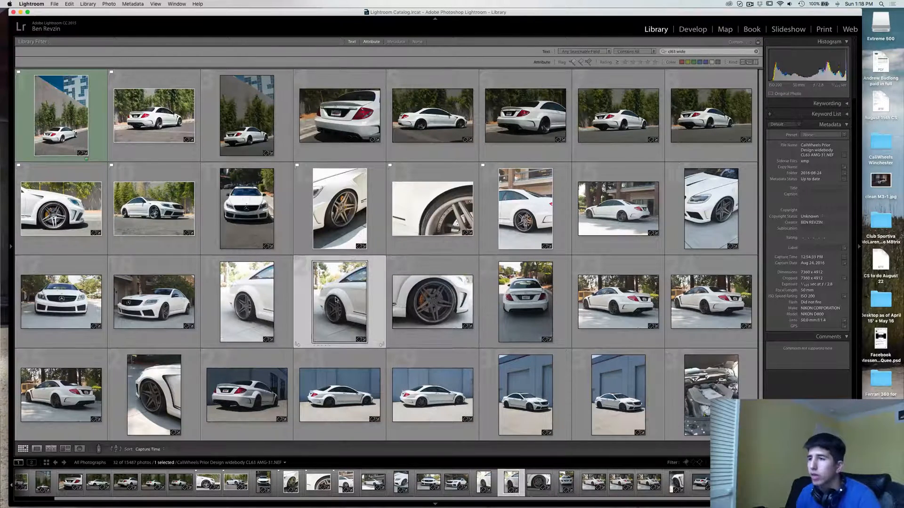
{"action": "double_click", "coordinate": [247, 301]}
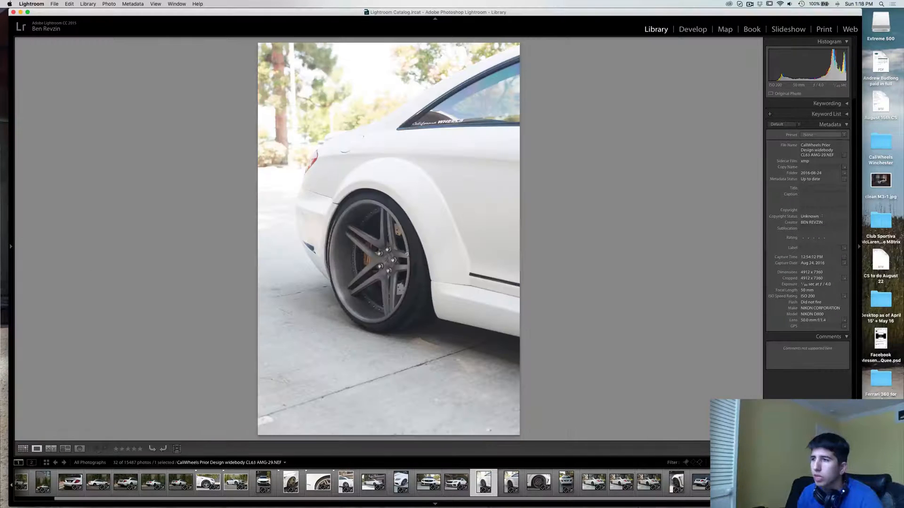
{"action": "key", "text": "Right"}
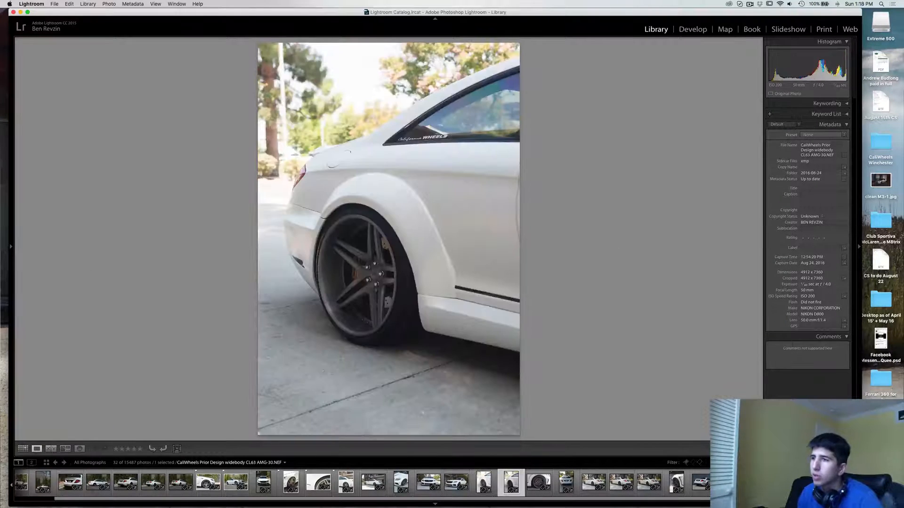
{"action": "key", "text": "Right"}
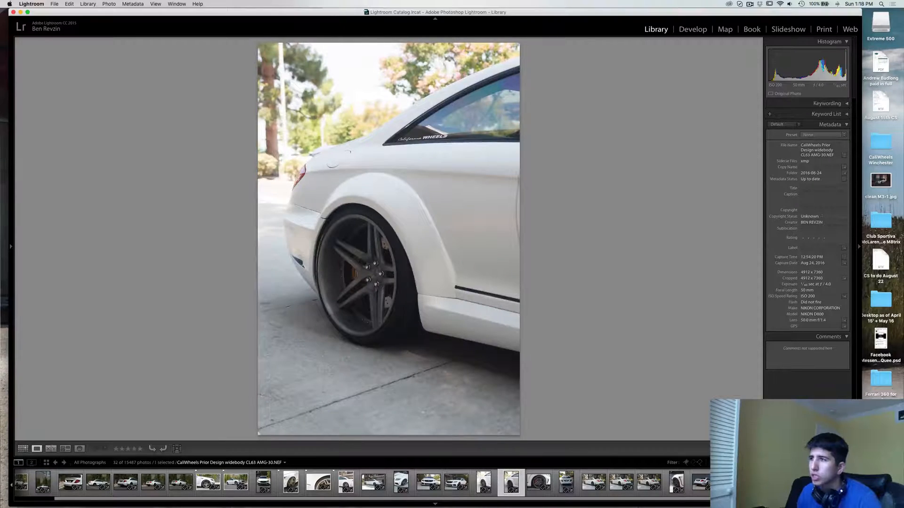
{"action": "key", "text": "Left"}
{"action": "key", "text": "Right"}
{"action": "key", "text": "Right"}
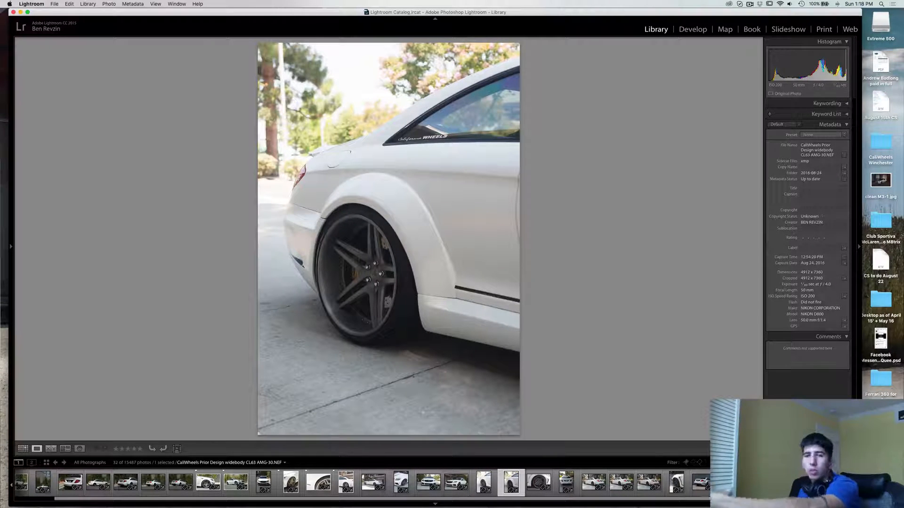
{"action": "key", "text": "Left"}
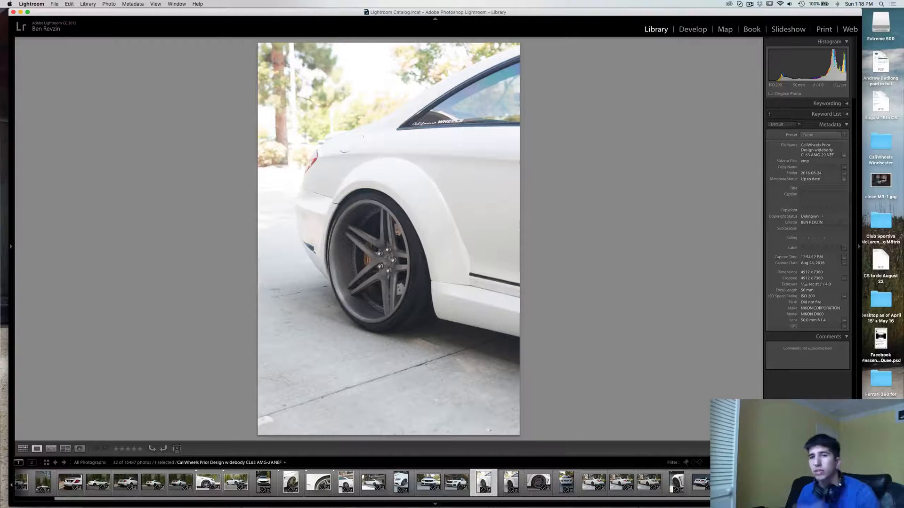
{"action": "key", "text": "Left"}
{"action": "key", "text": "Right"}
{"action": "key", "text": "Right"}
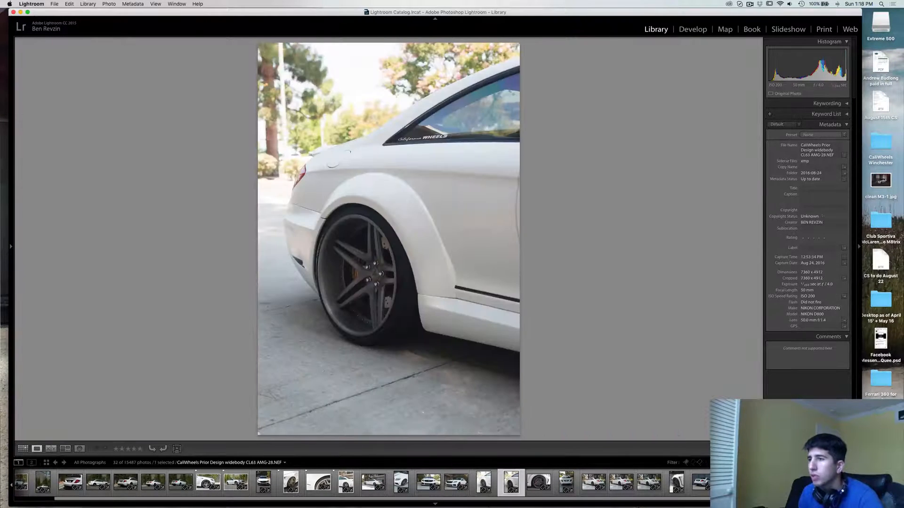
{"action": "key", "text": "Left"}
{"action": "key", "text": "Right"}
{"action": "key", "text": "Right"}
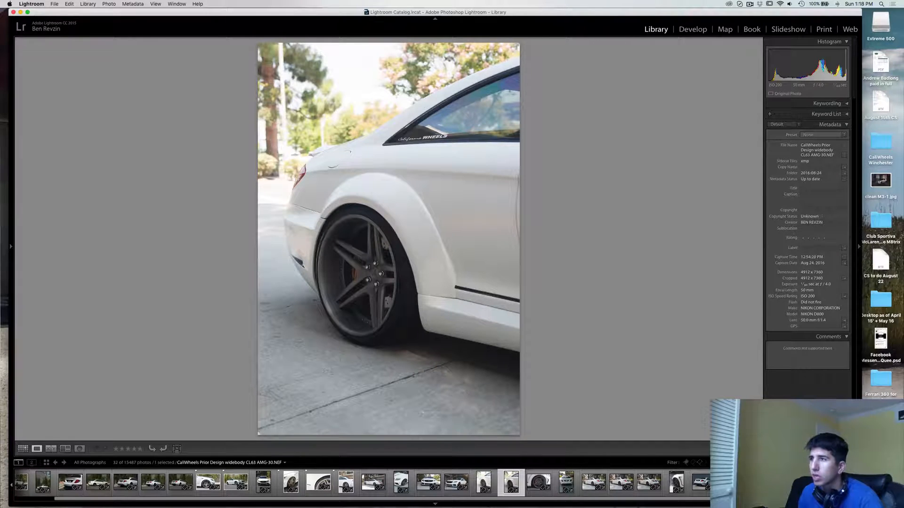
{"action": "key", "text": "Left"}
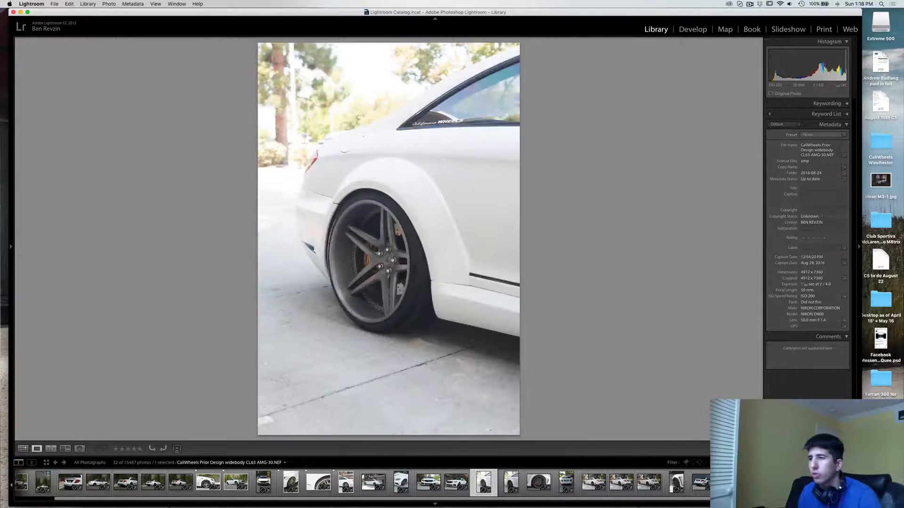
{"action": "key", "text": "Right"}
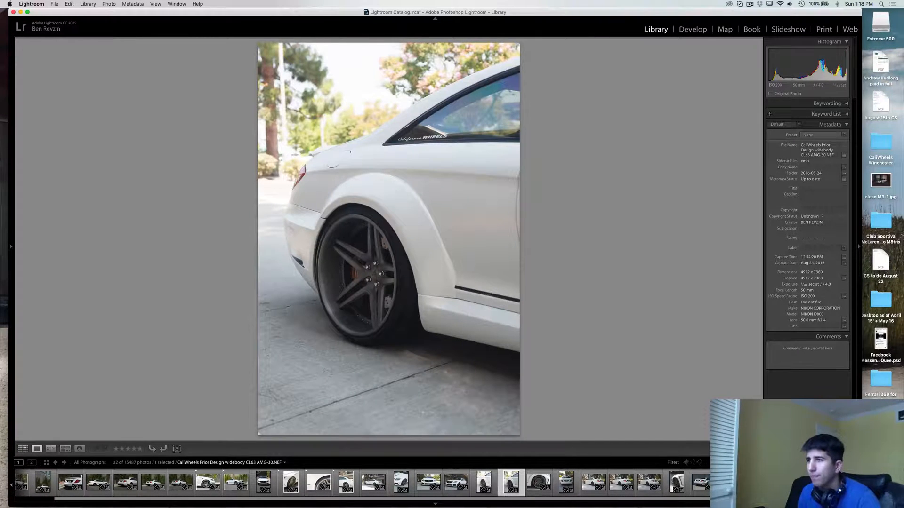
{"action": "key", "text": "g"}
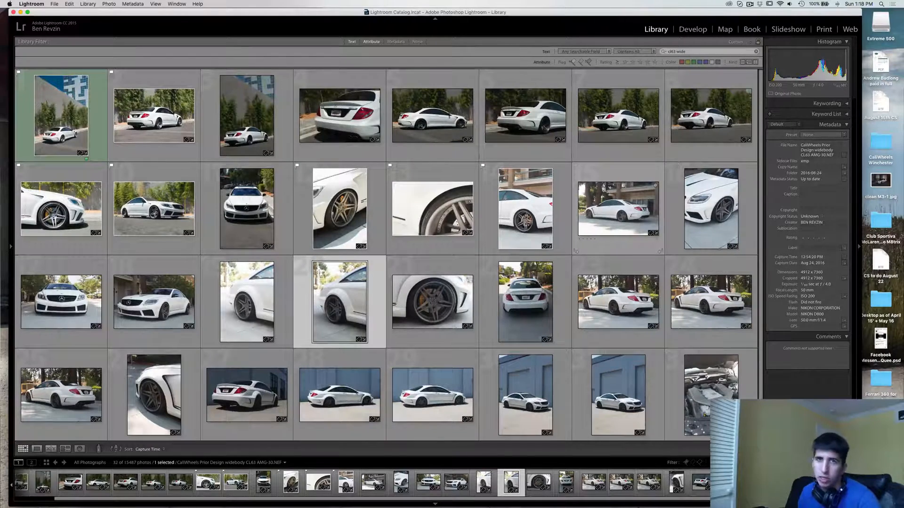
Select the two neighbouring portrait rear-wheel shots in the third row and view them side by side in Compare view
{"action": "key", "text": "shift+Left"}
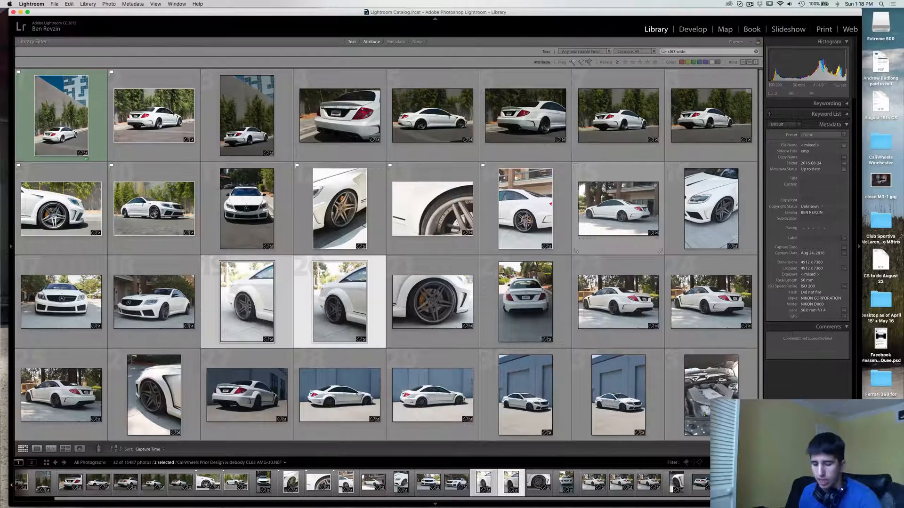
{"action": "left_click", "coordinate": [335, 307]}
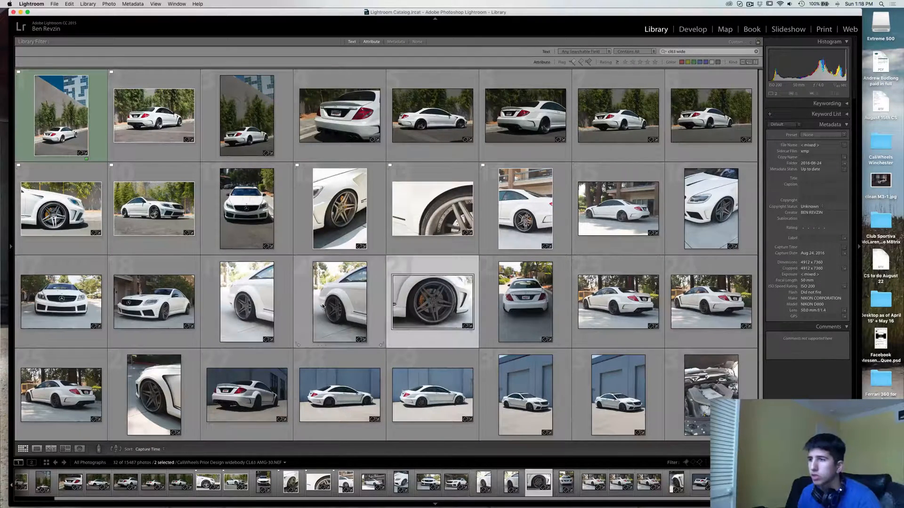
{"action": "left_click", "coordinate": [278, 293], "text": "shift"}
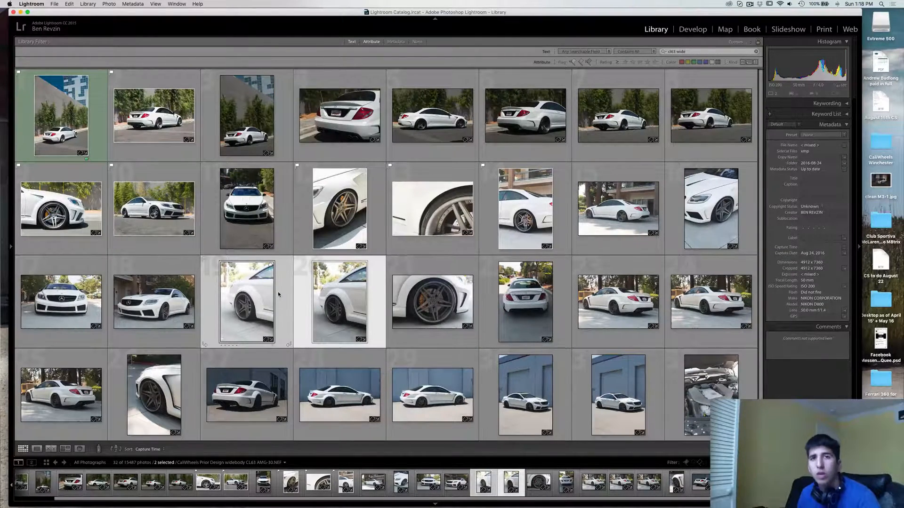
{"action": "key", "text": "c"}
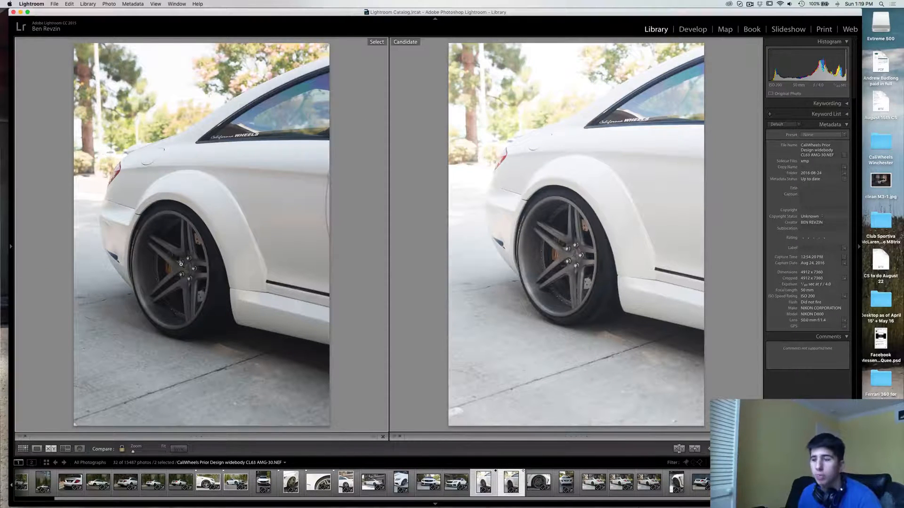
View the same two rear-wheel shots together in Survey view, and return to the grid
{"action": "key", "text": "g"}
{"action": "key", "text": "n"}
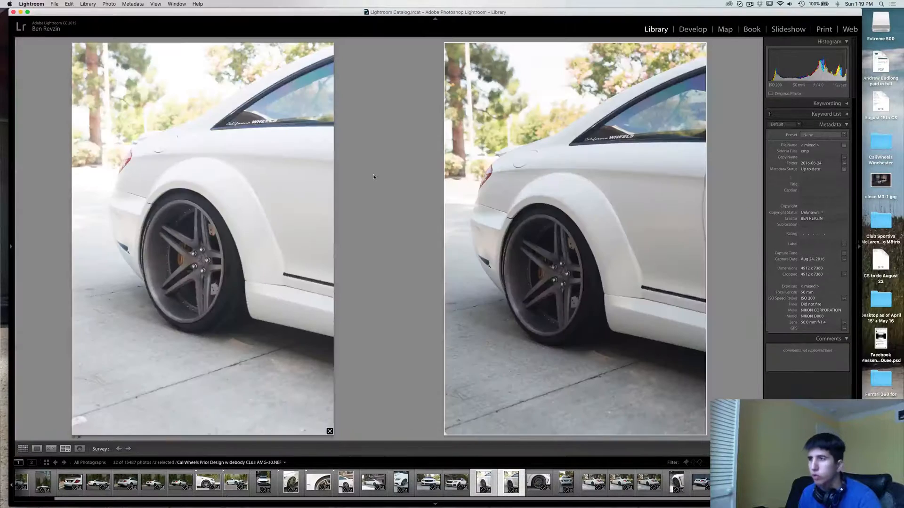
{"action": "key", "text": "g"}
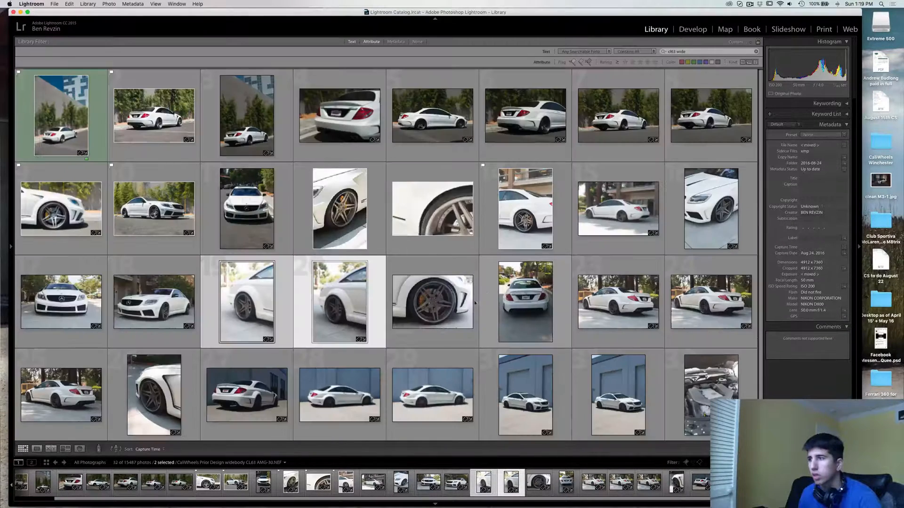
Survey five photos from the first two rows together, drop the front-wheel close-up from the survey, and return to the grid
{"action": "left_click", "coordinate": [488, 301]}
{"action": "left_click", "coordinate": [282, 296]}
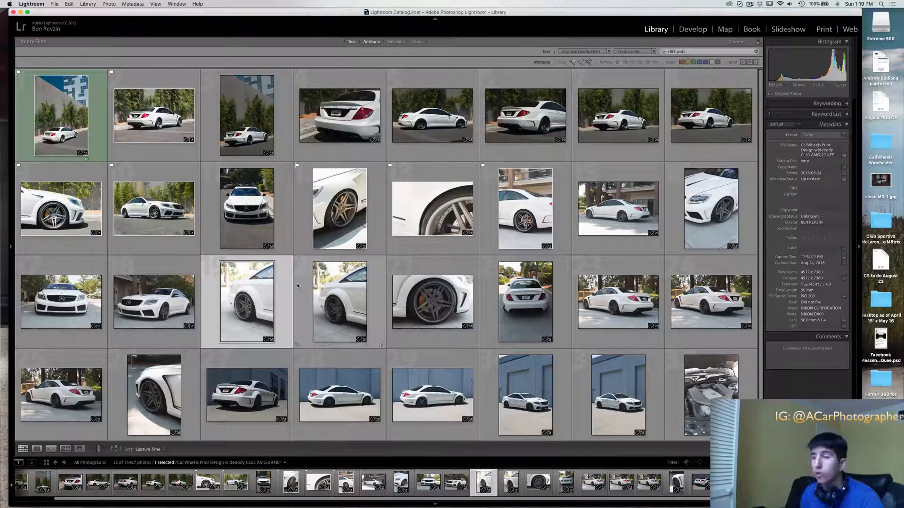
{"action": "left_click", "coordinate": [70, 111]}
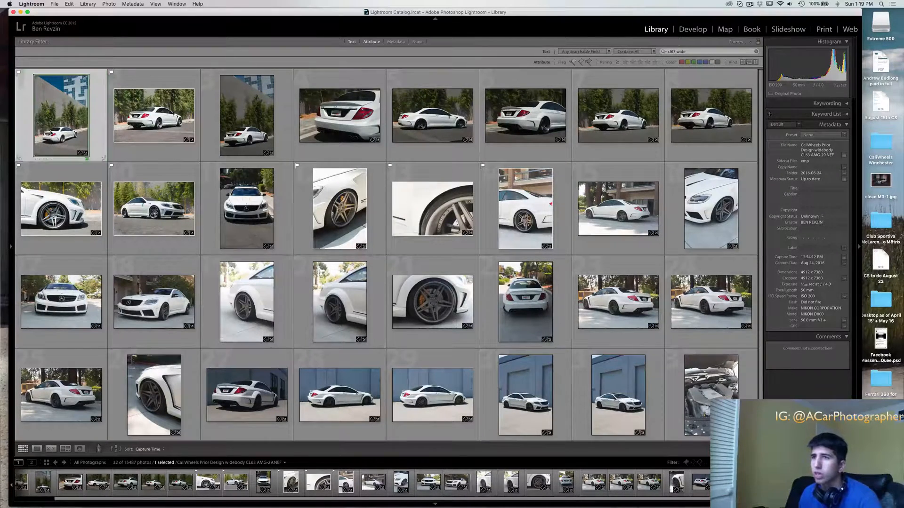
{"action": "left_click", "coordinate": [618, 115], "text": "super"}
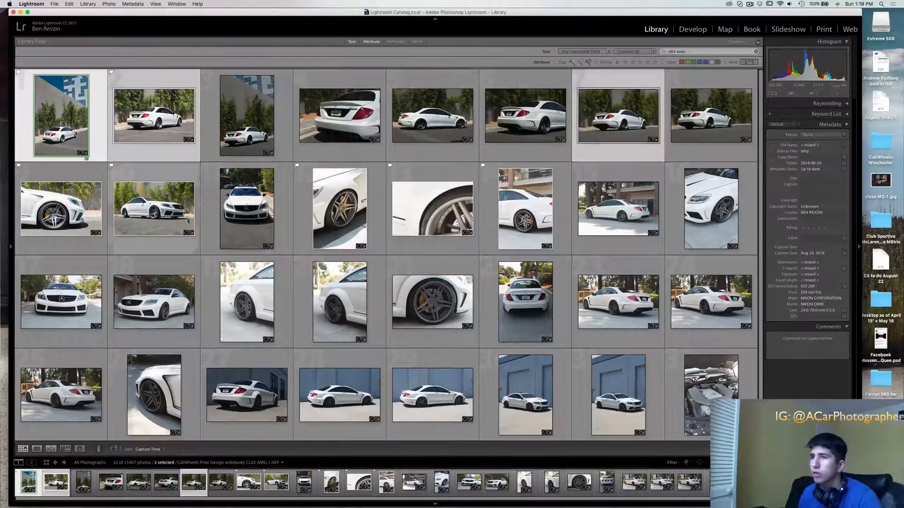
{"action": "left_click", "coordinate": [139, 205], "text": "super"}
{"action": "left_click", "coordinate": [76, 207], "text": "super"}
{"action": "key", "text": "n"}
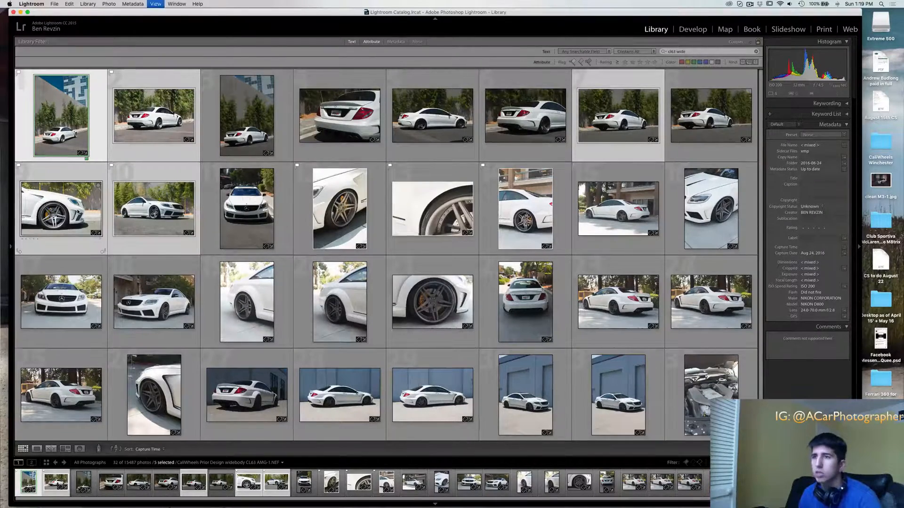
{"action": "left_click", "coordinate": [384, 418]}
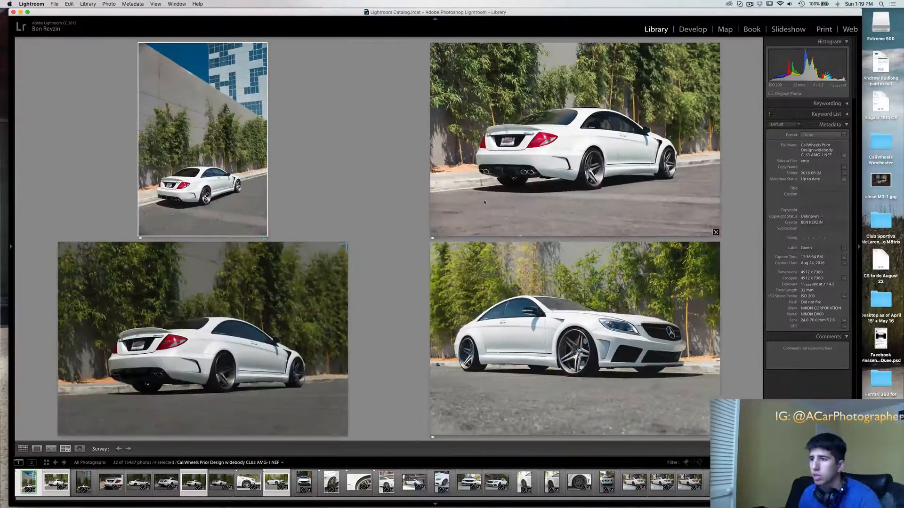
{"action": "key", "text": "g"}
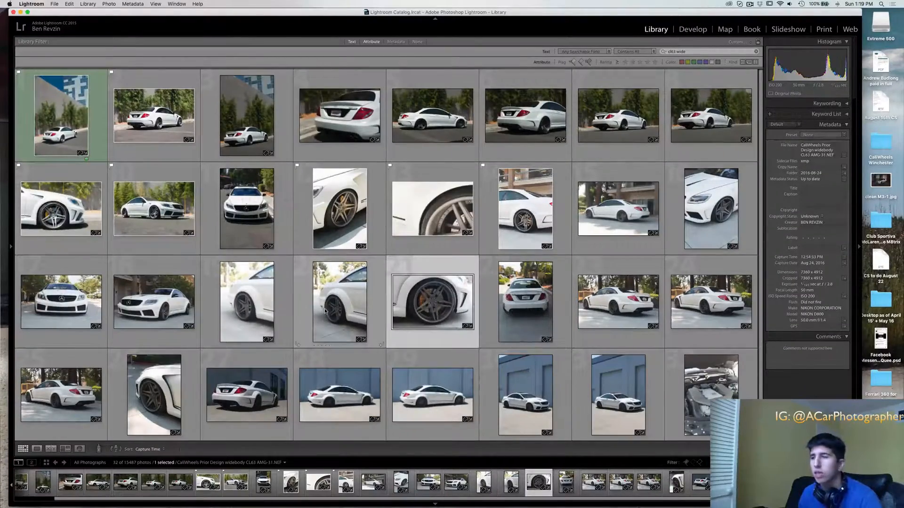
Compare the two portrait rear-wheel shots side by side, magnifying the wheel hub at 1:1 to check sharpness
{"action": "left_click", "coordinate": [367, 313]}
{"action": "left_click", "coordinate": [264, 325], "text": "super"}
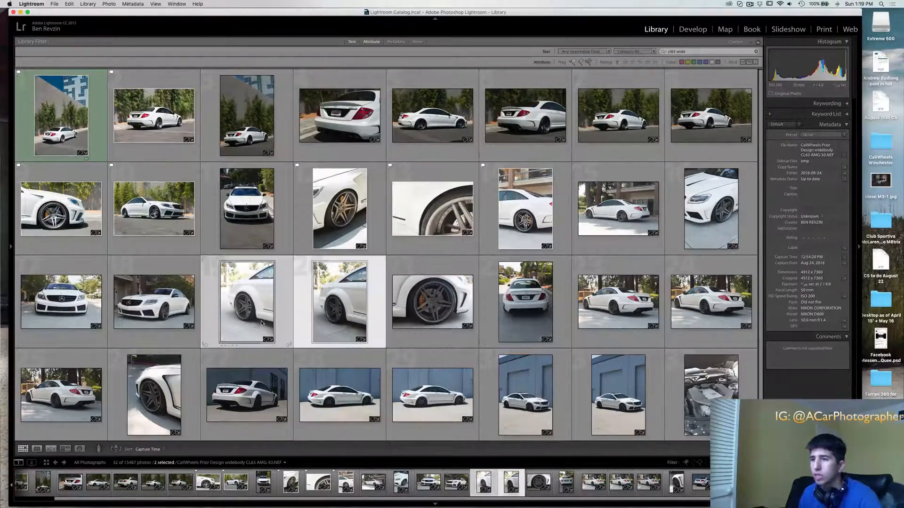
{"action": "key", "text": "c"}
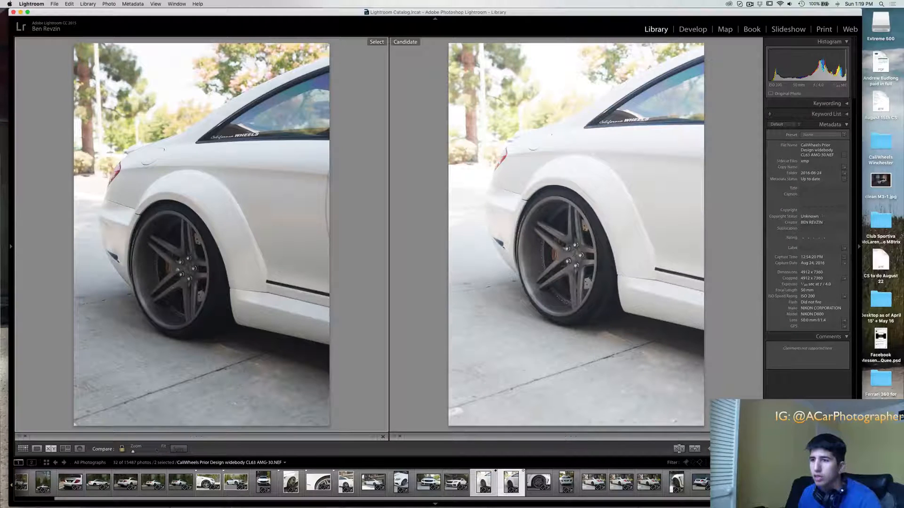
{"action": "left_click", "coordinate": [186, 268]}
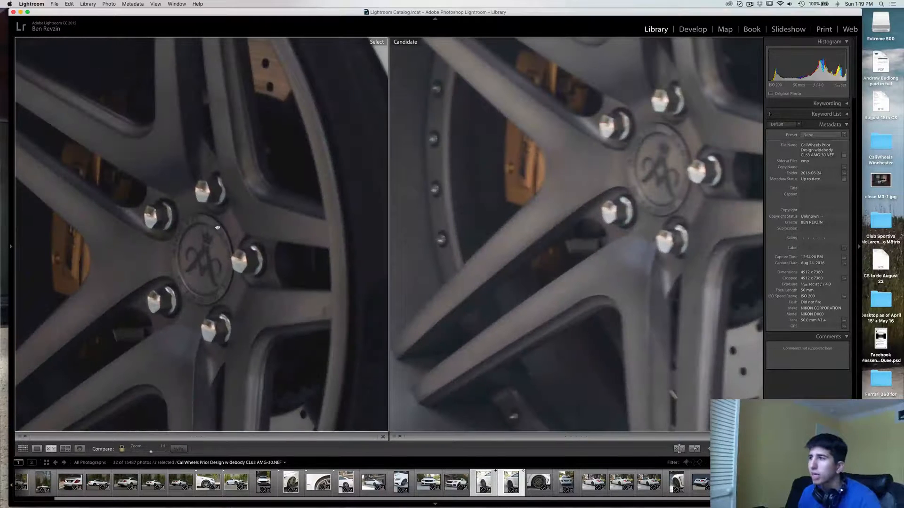
{"action": "left_click_drag", "start_coordinate": [218, 228], "coordinate": [194, 259]}
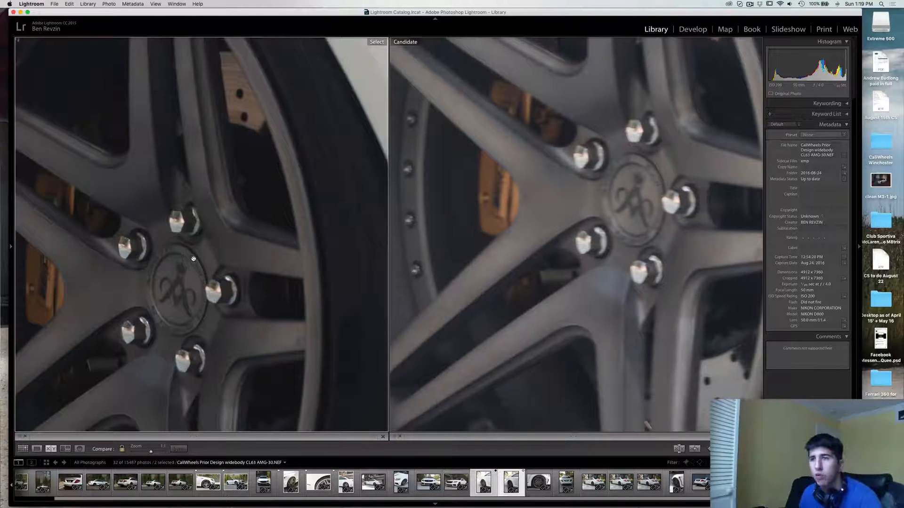
{"action": "left_click", "coordinate": [208, 235]}
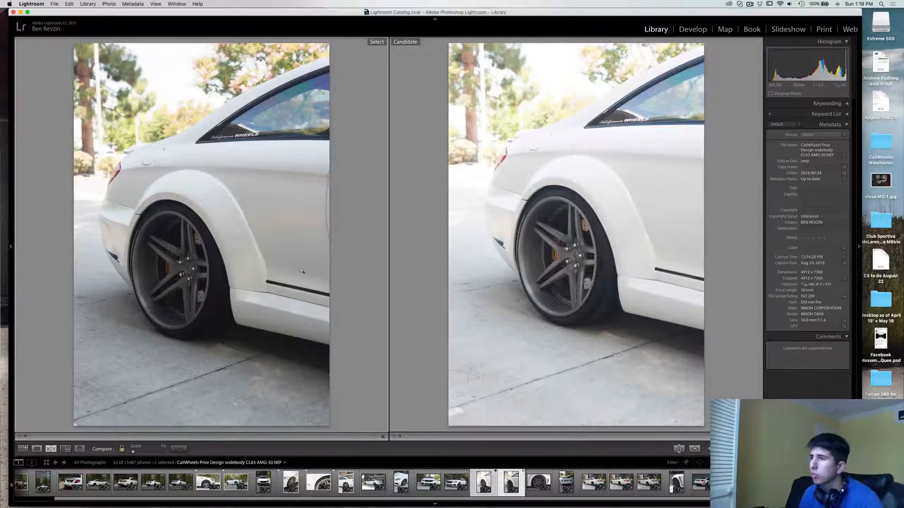
{"action": "left_click", "coordinate": [230, 269]}
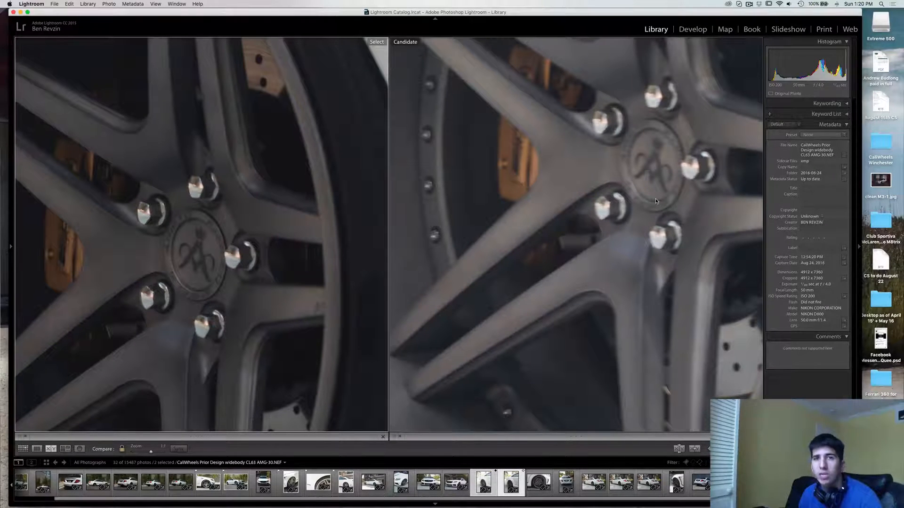
Flag the brighter candidate rear-wheel shot, CL63 AMG-29, as rejected and return to the grid
{"action": "left_click", "coordinate": [359, 202]}
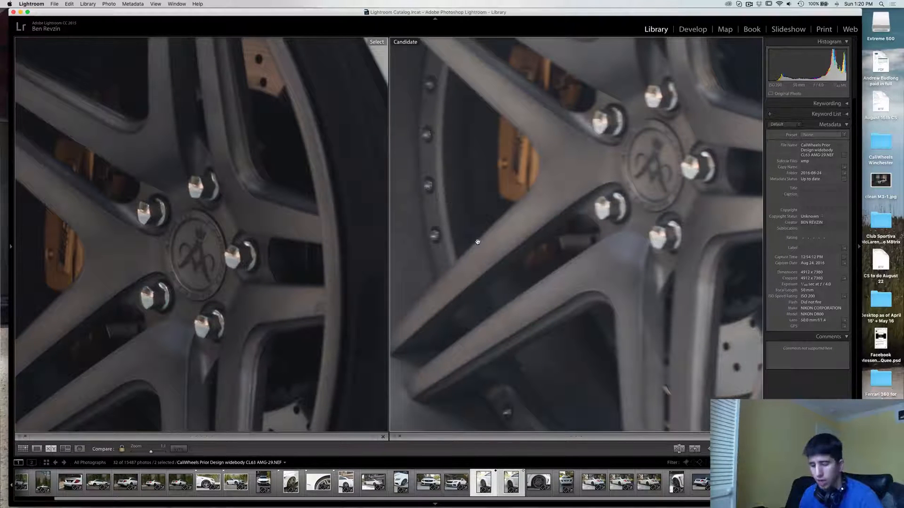
{"action": "key", "text": "x"}
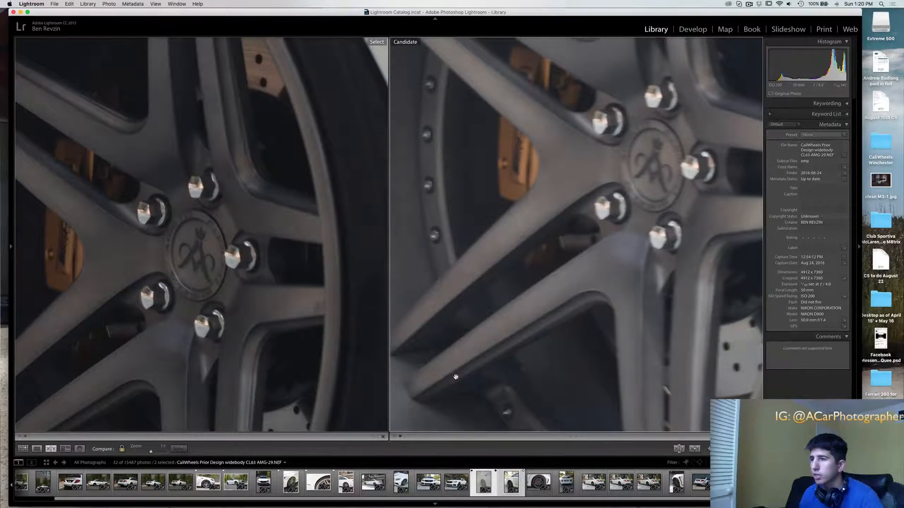
{"action": "key", "text": "g"}
{"action": "left_click", "coordinate": [241, 304]}
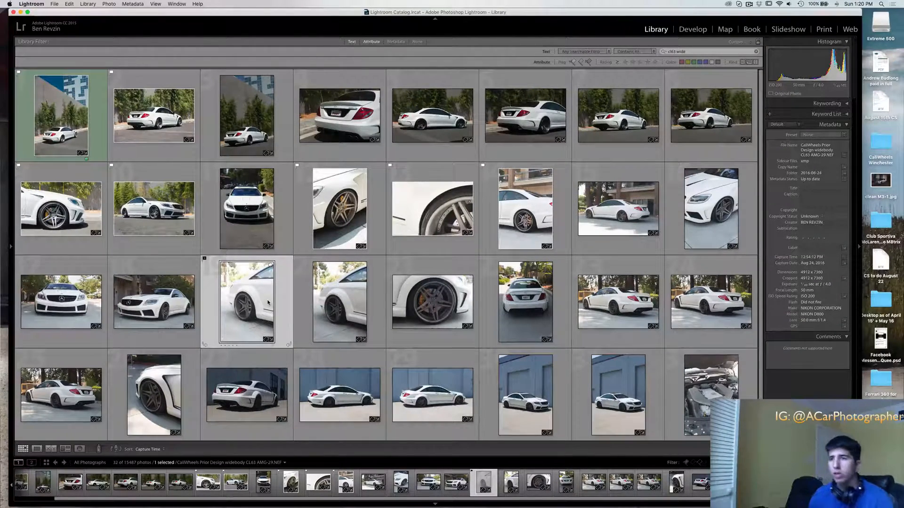
{"action": "key", "text": "z"}
{"action": "key", "text": "g"}
Delete the rejected rear-wheel photo from disk
{"action": "left_click", "coordinate": [432, 352]}
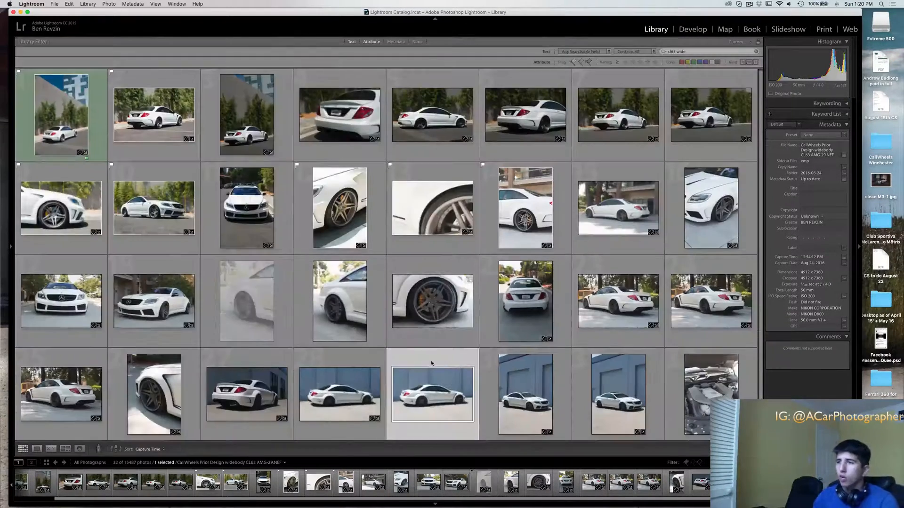
{"action": "key", "text": "super+BackSpace"}
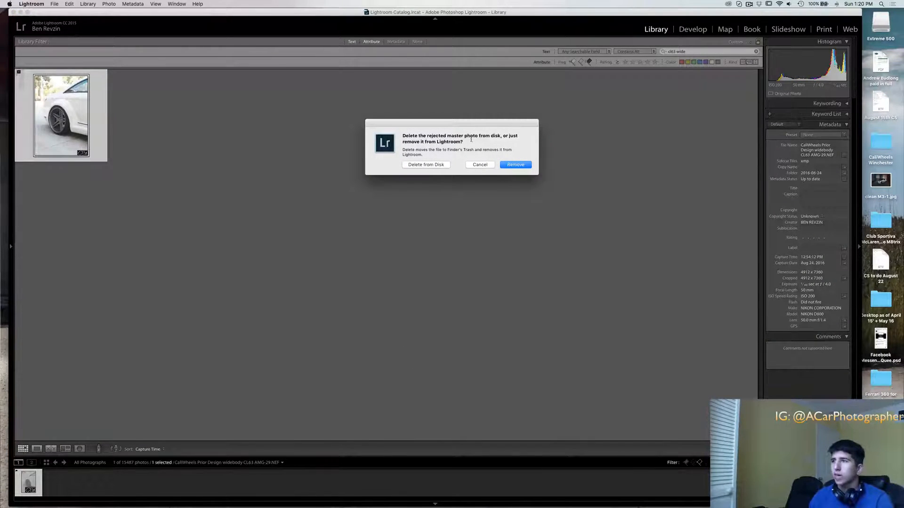
{"action": "left_click", "coordinate": [435, 166]}
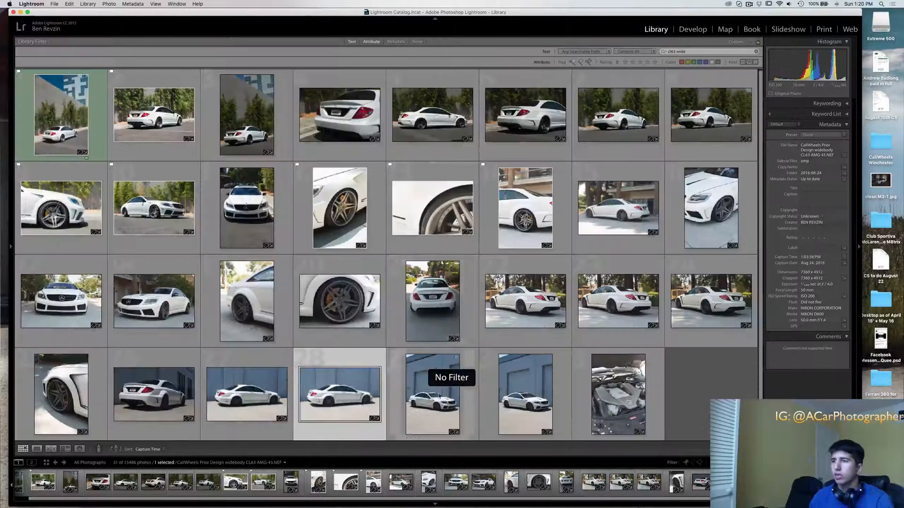
Open the kept portrait rear-wheel shot in the Develop module and raise its exposure to +0.56 and contrast to +14
{"action": "left_click", "coordinate": [422, 307]}
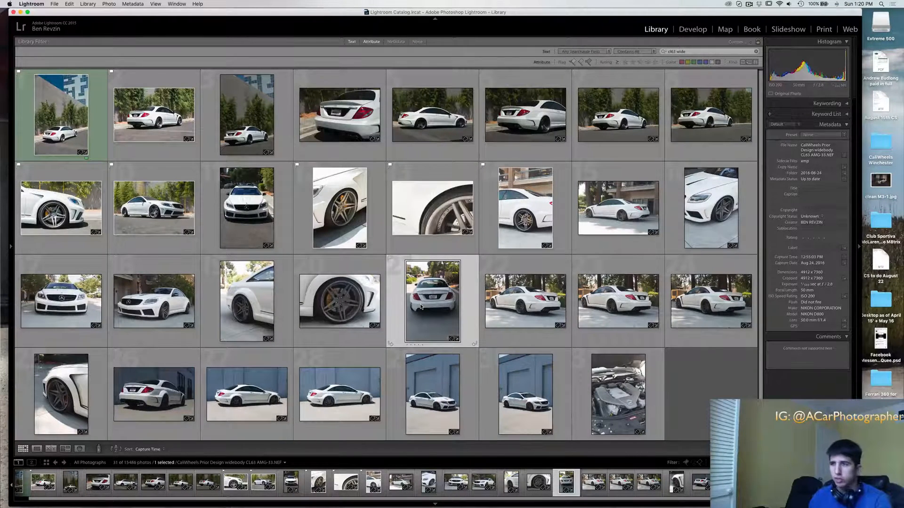
{"action": "double_click", "coordinate": [317, 261]}
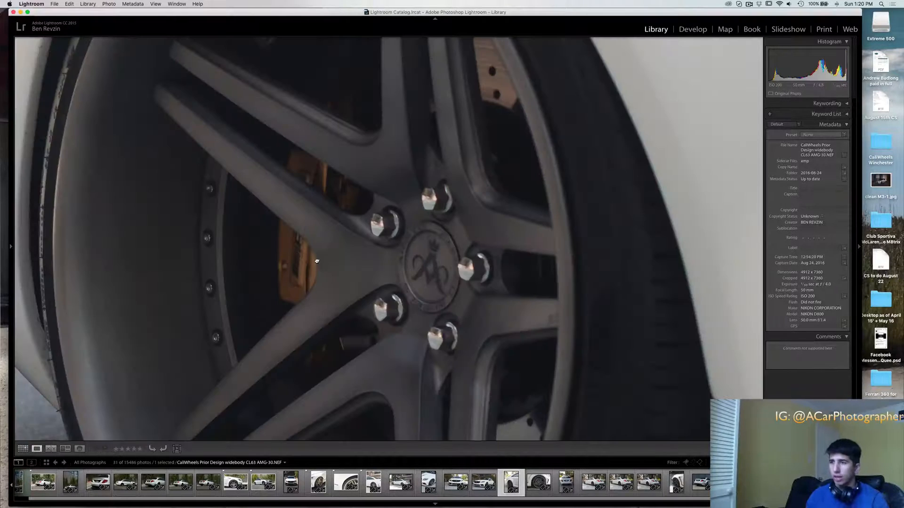
{"action": "left_click", "coordinate": [317, 261]}
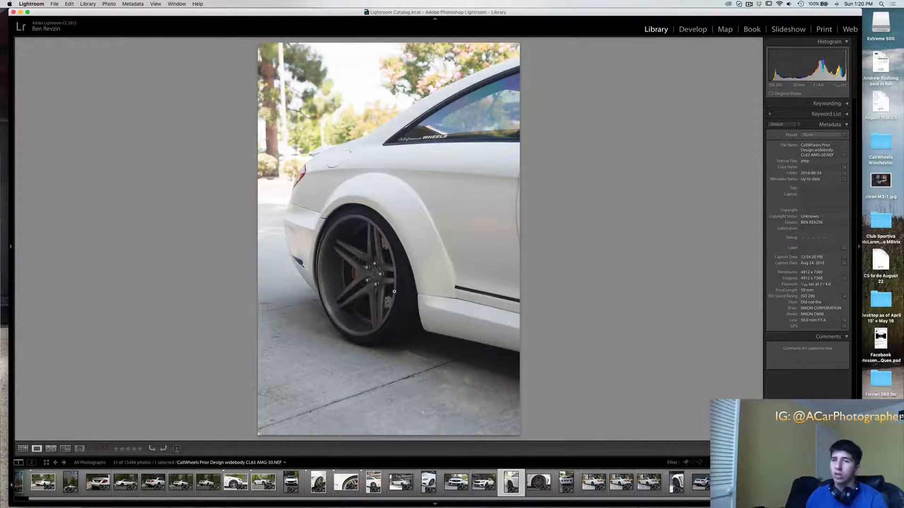
{"action": "key", "text": "d"}
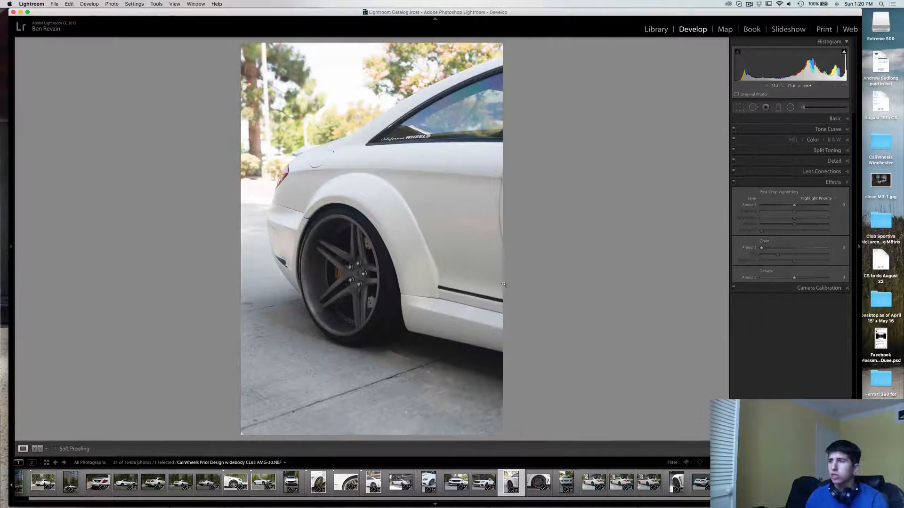
{"action": "left_click", "coordinate": [829, 119]}
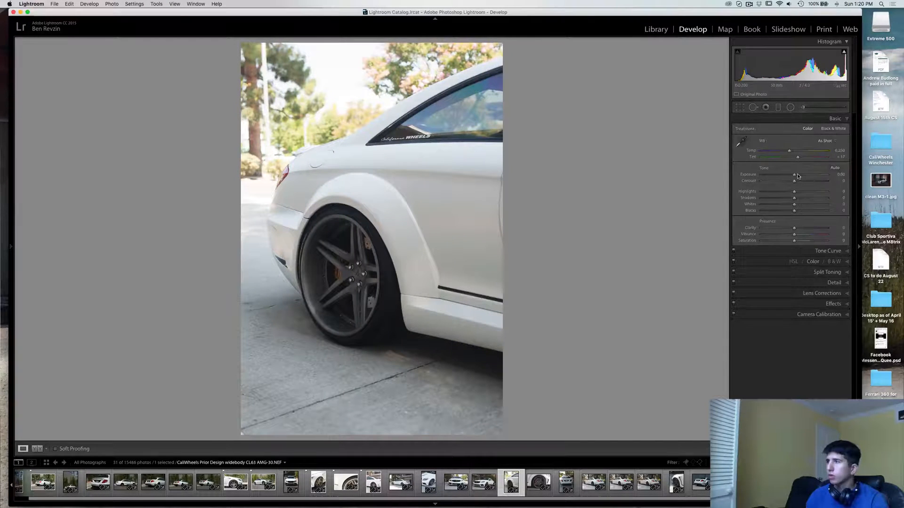
{"action": "left_click", "coordinate": [798, 174]}
{"action": "left_click", "coordinate": [799, 181]}
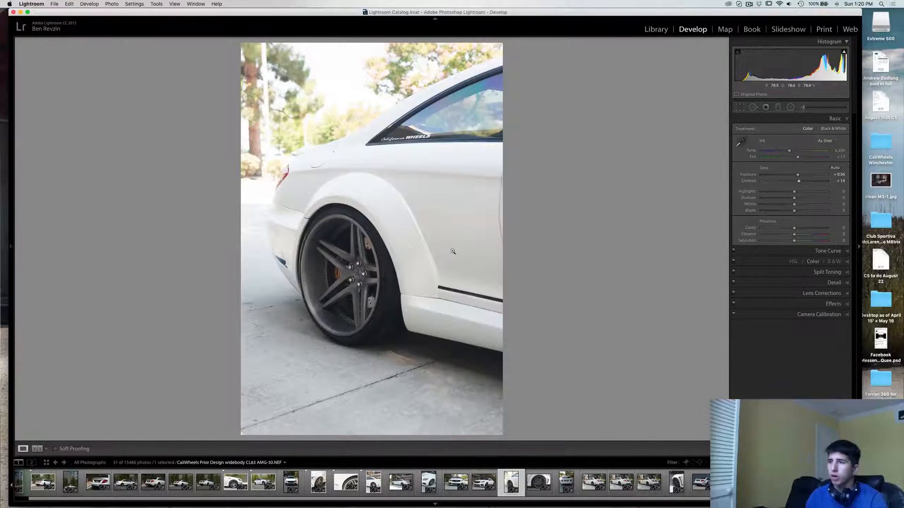
Flag the adjusted rear-wheel shot as a pick and filter the grid to flagged photos only
{"action": "key", "text": "p"}
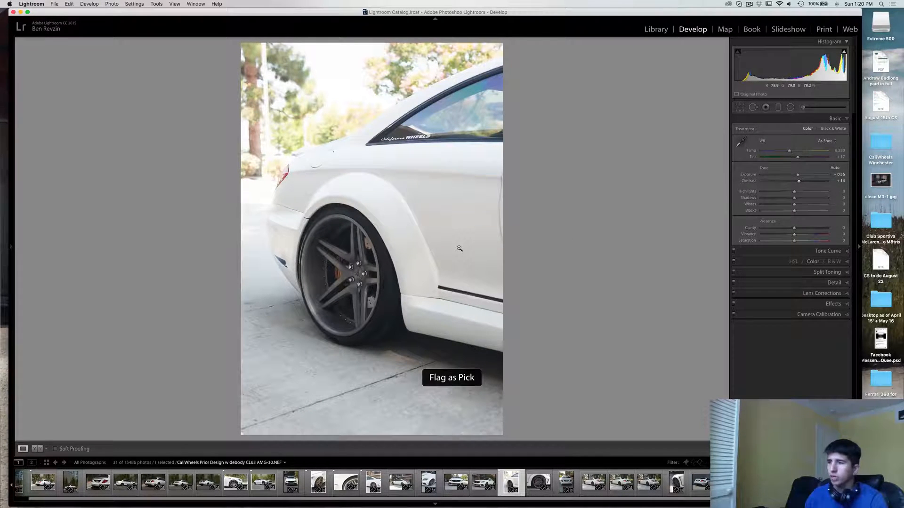
{"action": "key", "text": "g"}
{"action": "left_click", "coordinate": [572, 61]}
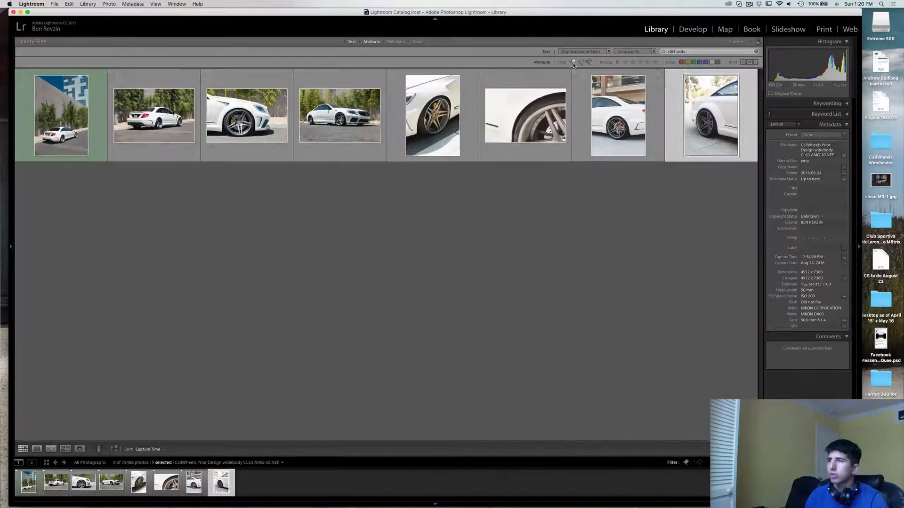
View the flagged rear-wheel shot enlarged, return to the grid, and clear the selection
{"action": "double_click", "coordinate": [665, 124]}
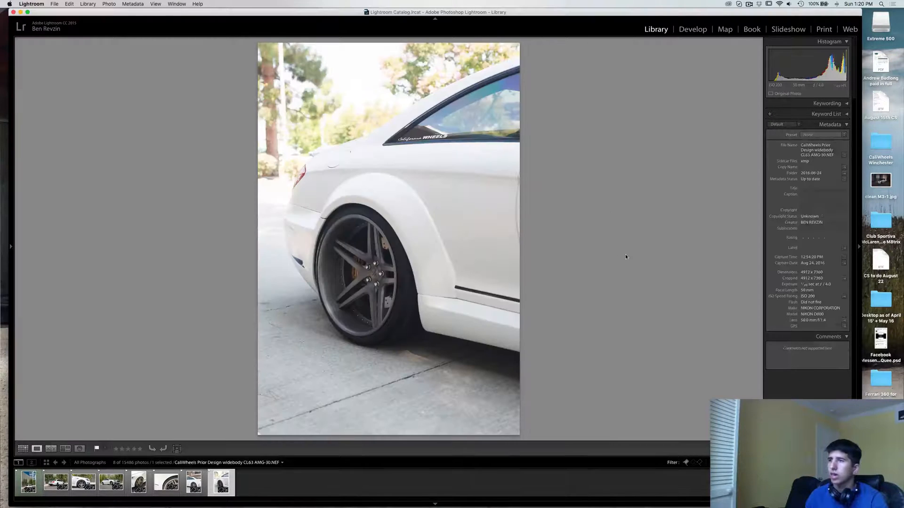
{"action": "key", "text": "g"}
{"action": "left_click", "coordinate": [484, 282]}
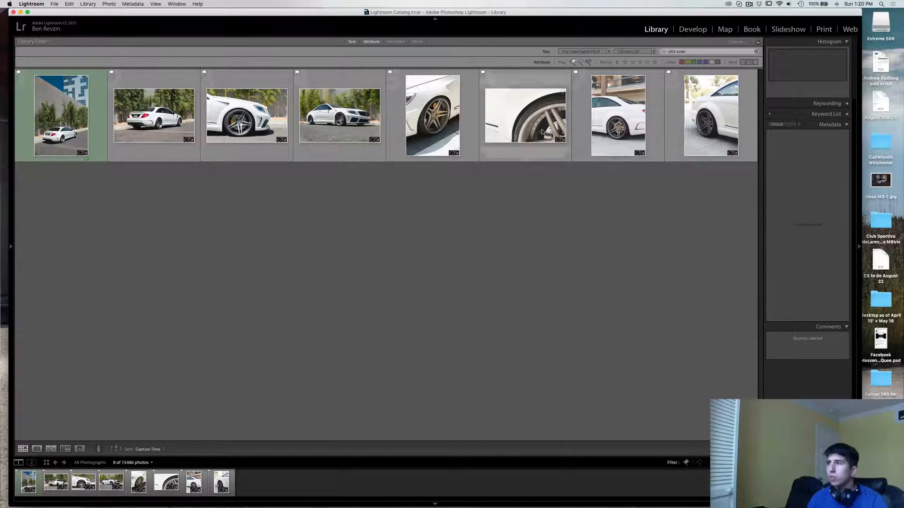
Turn off the flagged-only filter and select the cropped wheel close-up in the second row
{"action": "left_click", "coordinate": [573, 61]}
{"action": "left_click", "coordinate": [432, 233]}
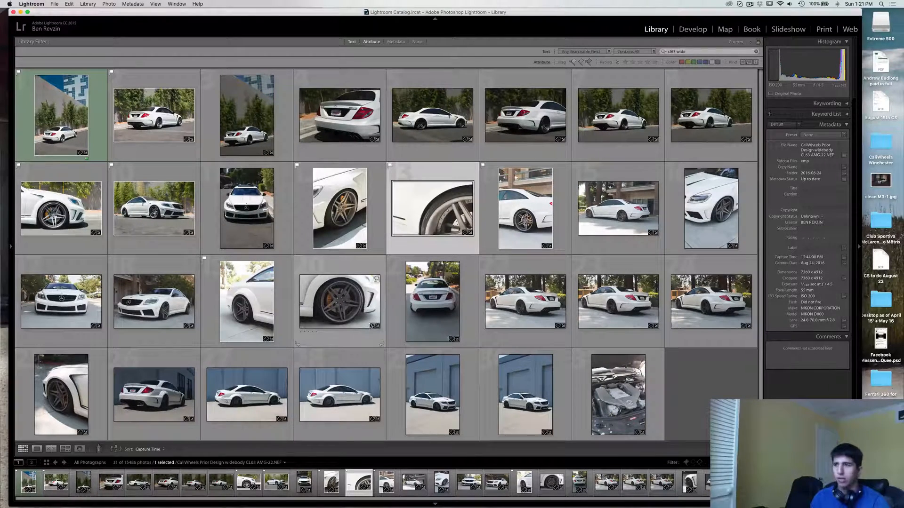
Enlarge the three similar rear three-quarter shots by the trees in the third row and compare them one after another
{"action": "double_click", "coordinate": [523, 299]}
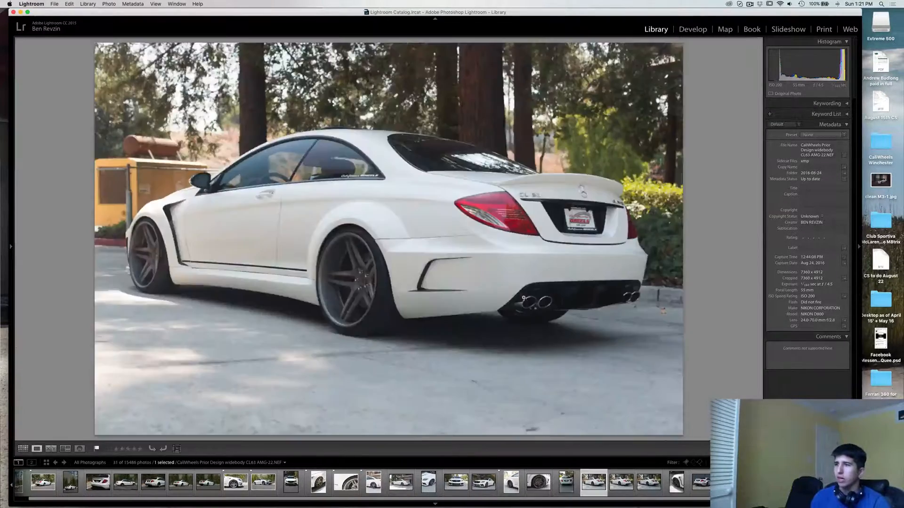
{"action": "key", "text": "Right"}
{"action": "key", "text": "Right"}
{"action": "key", "text": "Left"}
{"action": "key", "text": "Left"}
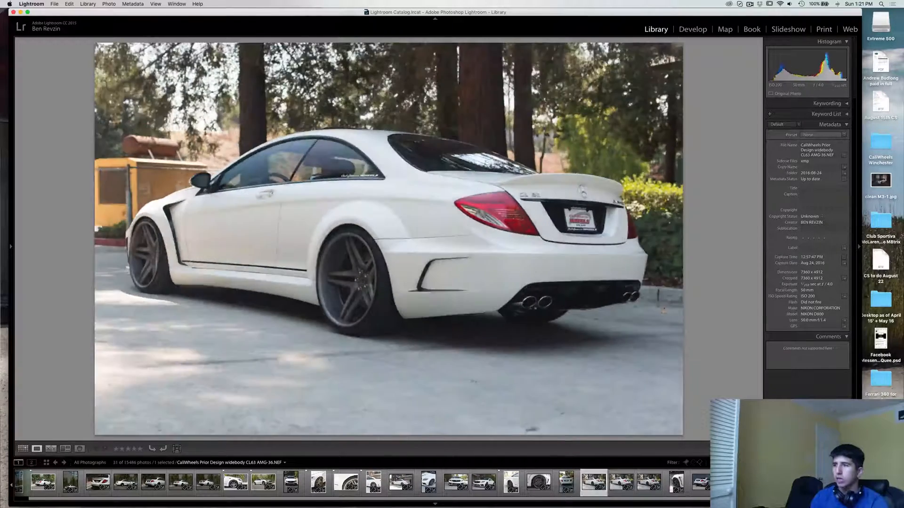
{"action": "key", "text": "Right"}
{"action": "key", "text": "Right"}
{"action": "key", "text": "Left"}
{"action": "key", "text": "Left"}
{"action": "key", "text": "Right"}
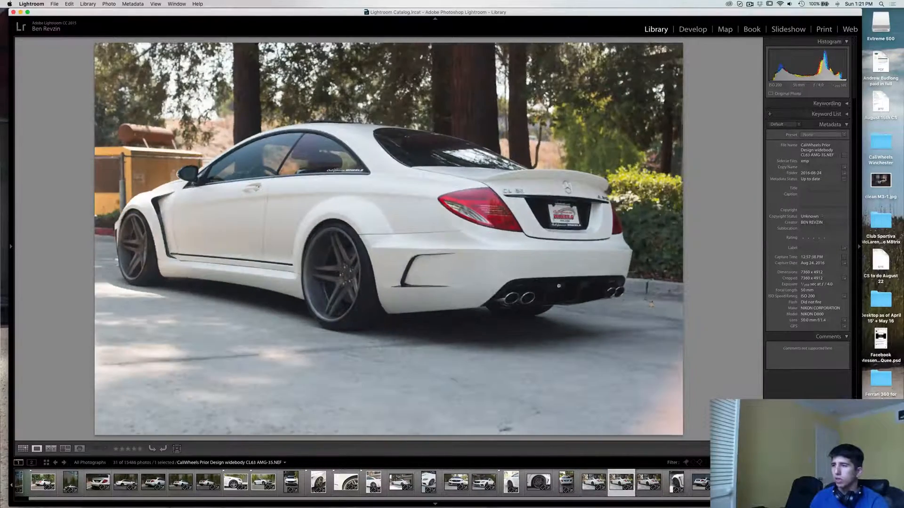
{"action": "key", "text": "Left"}
{"action": "key", "text": "Right"}
{"action": "key", "text": "Right"}
{"action": "key", "text": "Left"}
{"action": "key", "text": "Left"}
{"action": "key", "text": "Right"}
{"action": "key", "text": "Right"}
{"action": "key", "text": "Right"}
{"action": "key", "text": "Right"}
{"action": "key", "text": "Right"}
{"action": "key", "text": "Right"}
{"action": "key", "text": "Right"}
{"action": "key", "text": "Right"}
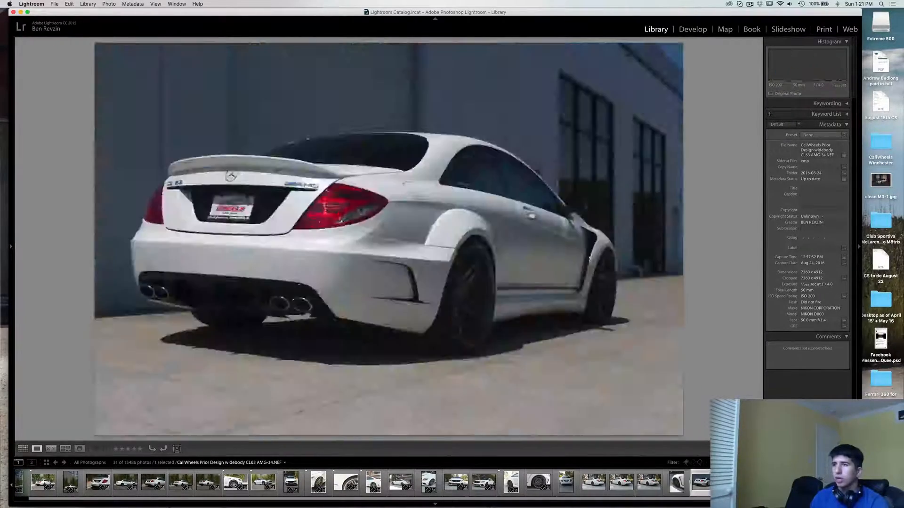
{"action": "key", "text": "Left"}
{"action": "key", "text": "Left"}
{"action": "key", "text": "Left"}
{"action": "key", "text": "Left"}
{"action": "key", "text": "Left"}
{"action": "key", "text": "Left"}
{"action": "key", "text": "Left"}
{"action": "key", "text": "Left"}
{"action": "key", "text": "Left"}
{"action": "key", "text": "Left"}
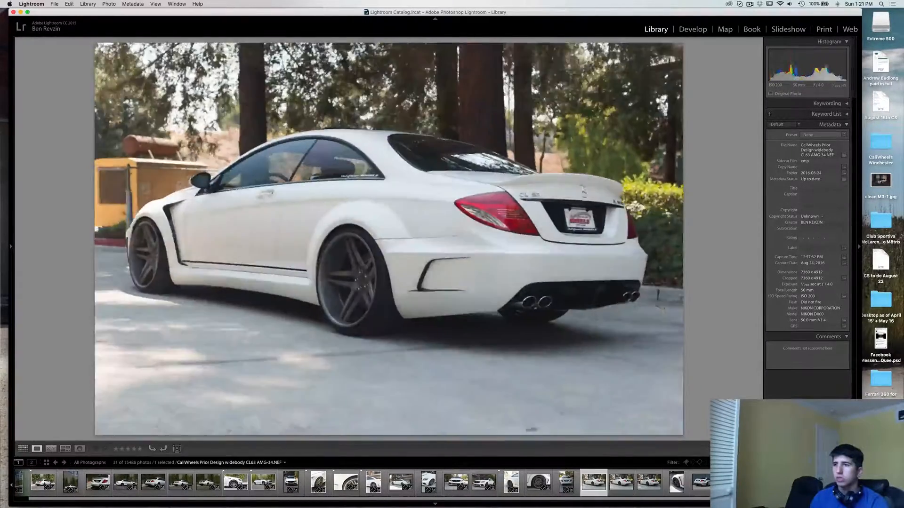
Go back through the earlier photos, return to the grid, and enlarge the front three-quarter shot beside the bamboo
{"action": "key", "text": "Left"}
{"action": "key", "text": "Left"}
{"action": "key", "text": "Left"}
{"action": "key", "text": "Left"}
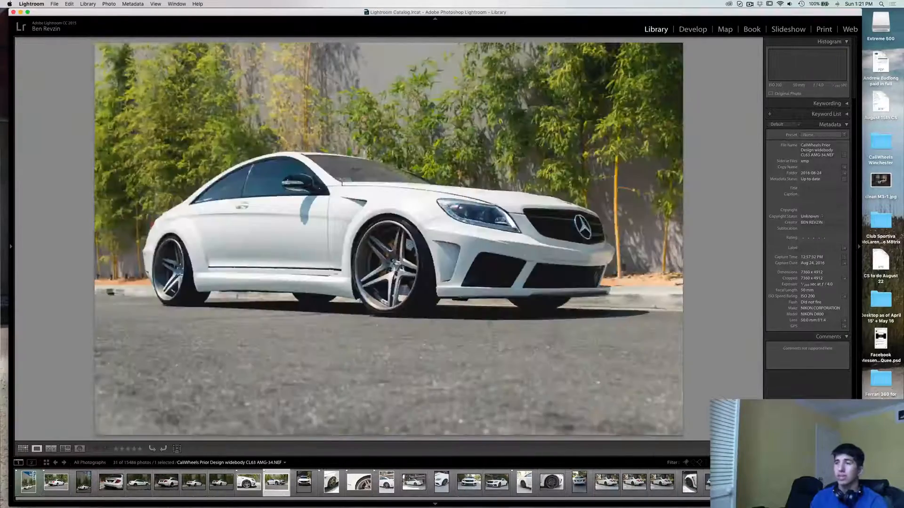
{"action": "key", "text": "g"}
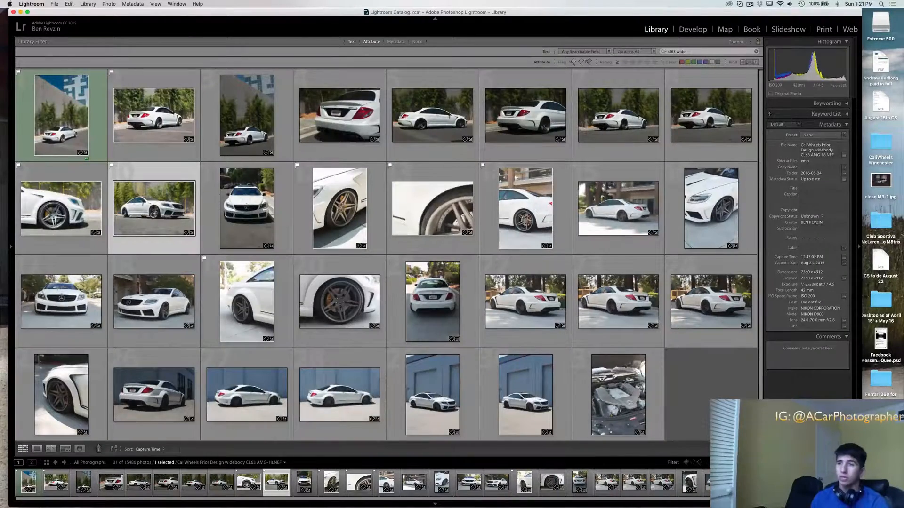
{"action": "double_click", "coordinate": [162, 219]}
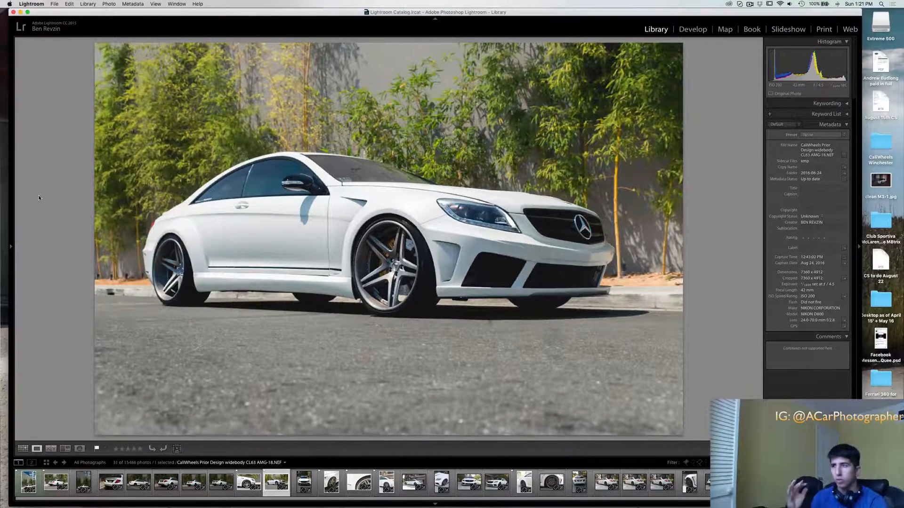
Open the front three-quarter shot in the Develop module, compare its before and after versions side by side, and return to the single view
{"action": "key", "text": "d"}
{"action": "key", "text": "y"}
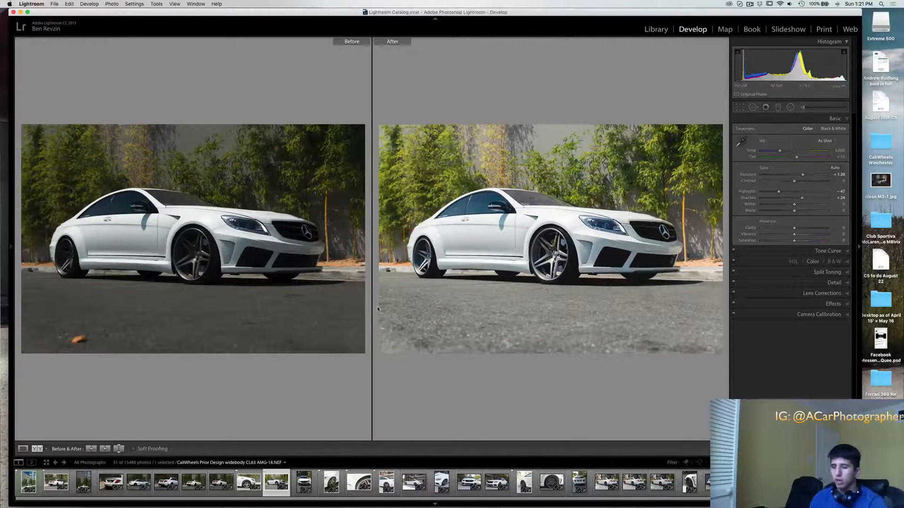
{"action": "key", "text": "y"}
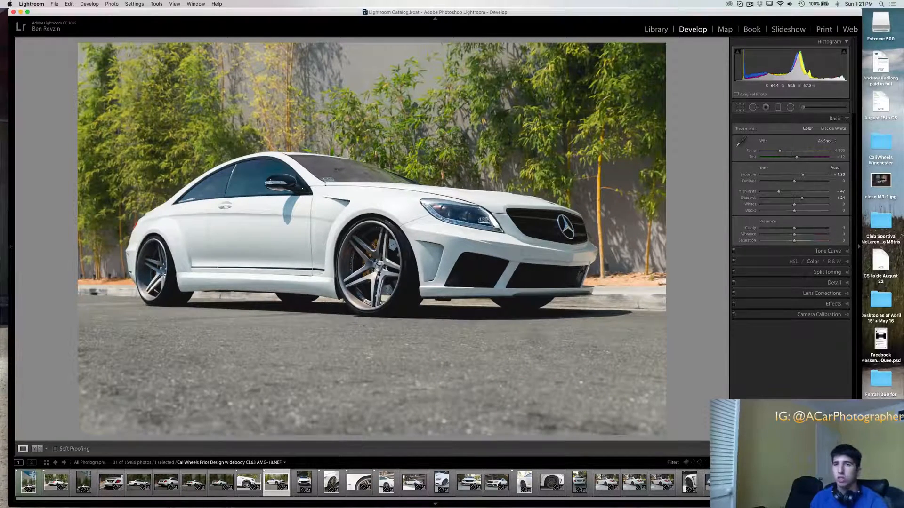
{"action": "left_click", "coordinate": [750, 4]}
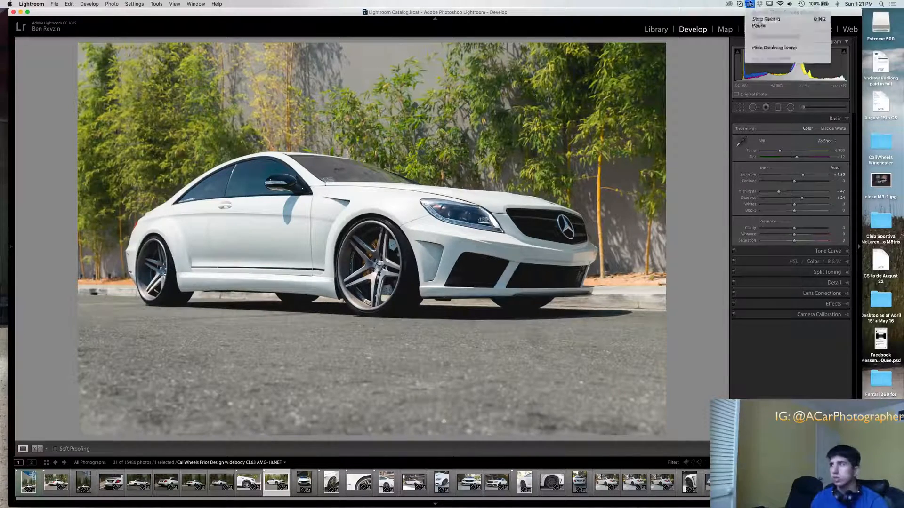